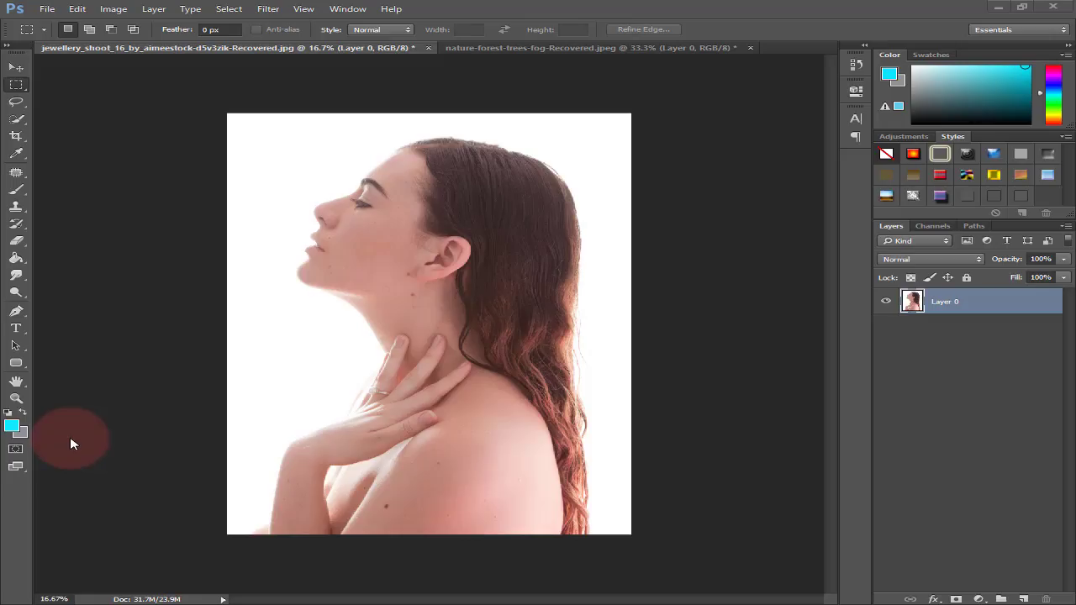
Reset the foreground and background swatches to default black and white with the D key
key(d)
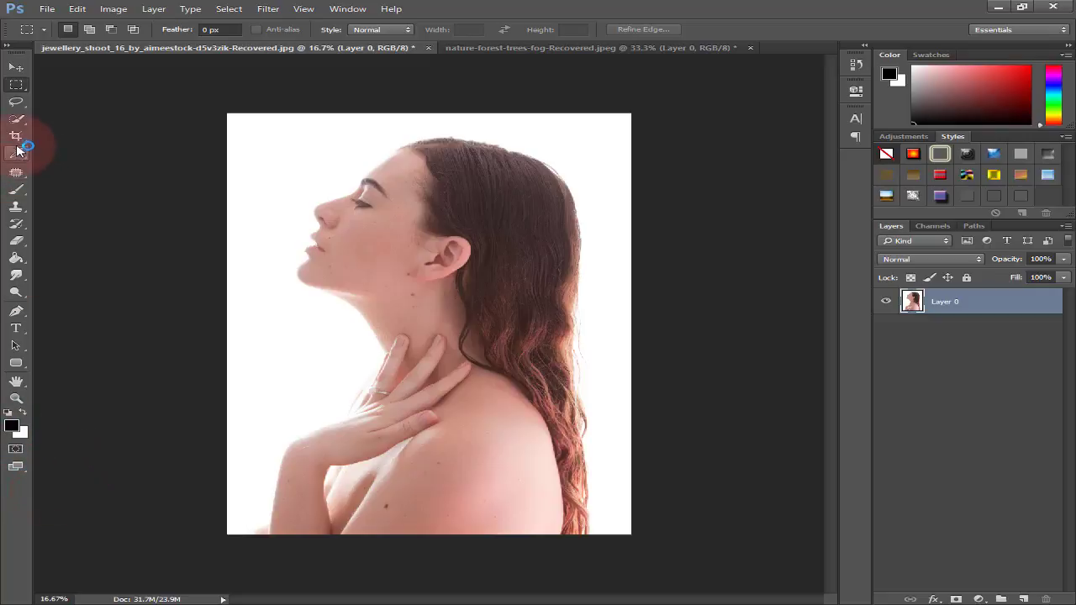
Quick-select the woman's hair, hand and face, then mask out her white backdrop
click(16, 118)
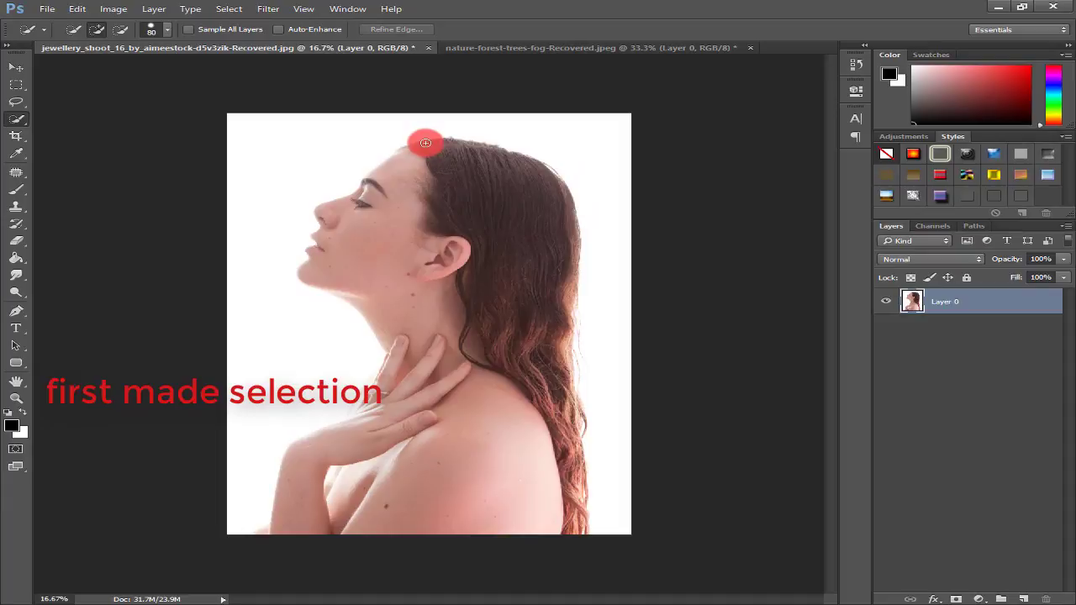
mouse_move(426, 142)
mouse_down()
mouse_move(531, 177)
mouse_move(569, 229)
mouse_move(560, 409)
mouse_move(522, 435)
mouse_move(425, 454)
mouse_move(308, 506)
mouse_move(344, 452)
mouse_move(401, 406)
mouse_move(417, 354)
mouse_move(394, 331)
mouse_move(595, 271)
mouse_move(617, 283)
mouse_move(596, 264)
mouse_move(613, 403)
mouse_up()
alt+click(613, 262)
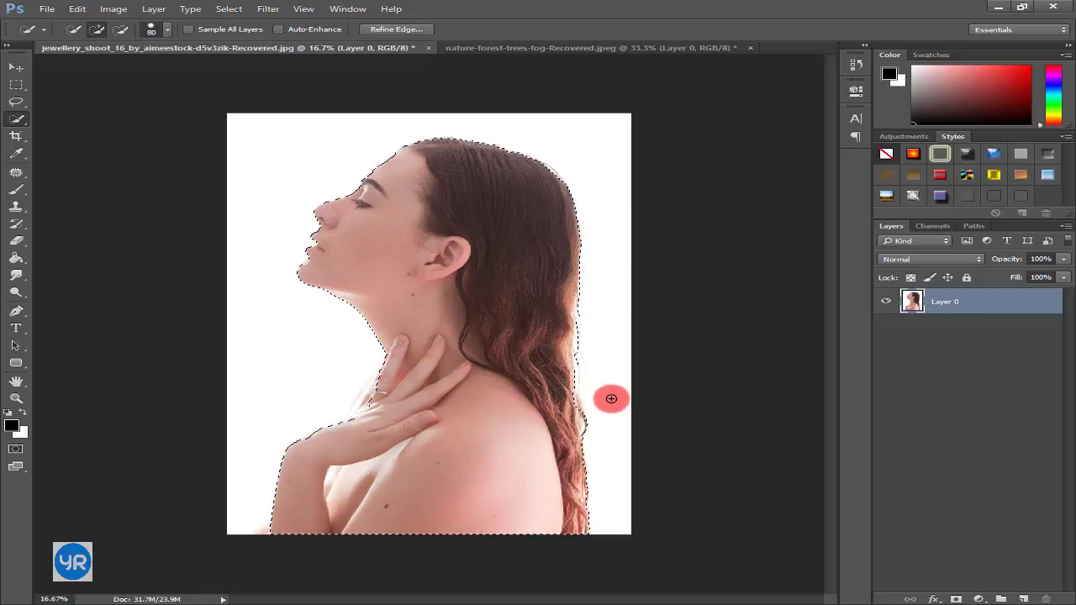
click(363, 396)
mouse_move(363, 396)
mouse_down()
mouse_move(387, 379)
mouse_move(343, 418)
mouse_move(378, 384)
mouse_move(373, 413)
mouse_move(305, 440)
mouse_up()
click(365, 435)
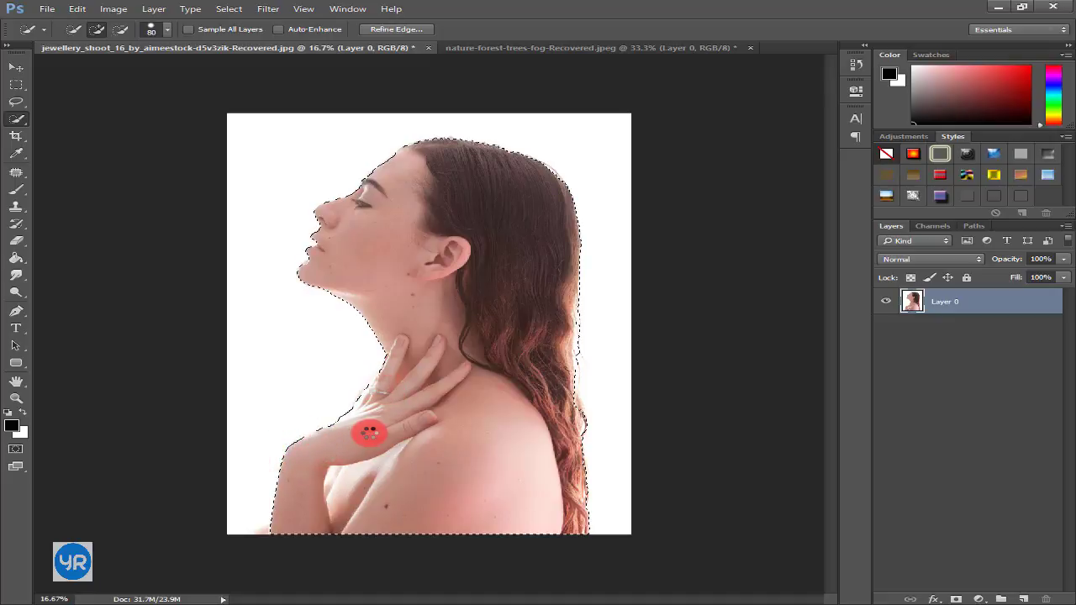
mouse_move(370, 433)
mouse_down()
mouse_move(372, 184)
mouse_move(392, 163)
mouse_move(389, 194)
mouse_move(386, 166)
mouse_move(428, 129)
mouse_move(386, 174)
mouse_move(384, 200)
mouse_move(473, 290)
mouse_move(743, 485)
mouse_up()
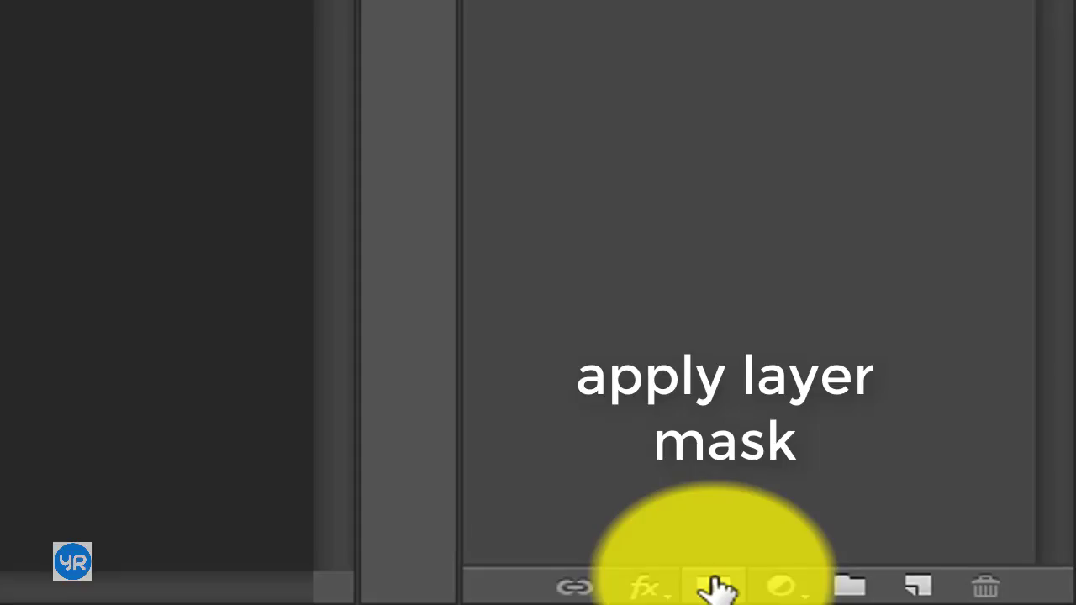
click(715, 586)
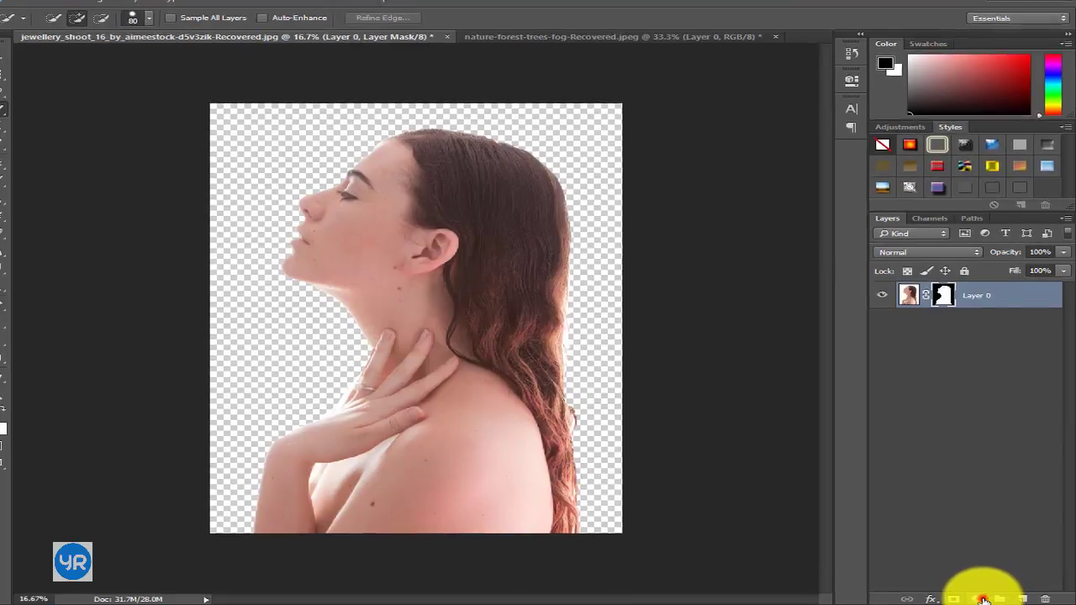
Add a white Solid Color fill layer below Layer 0, keeping Layer 0 selected
click(983, 599)
click(961, 273)
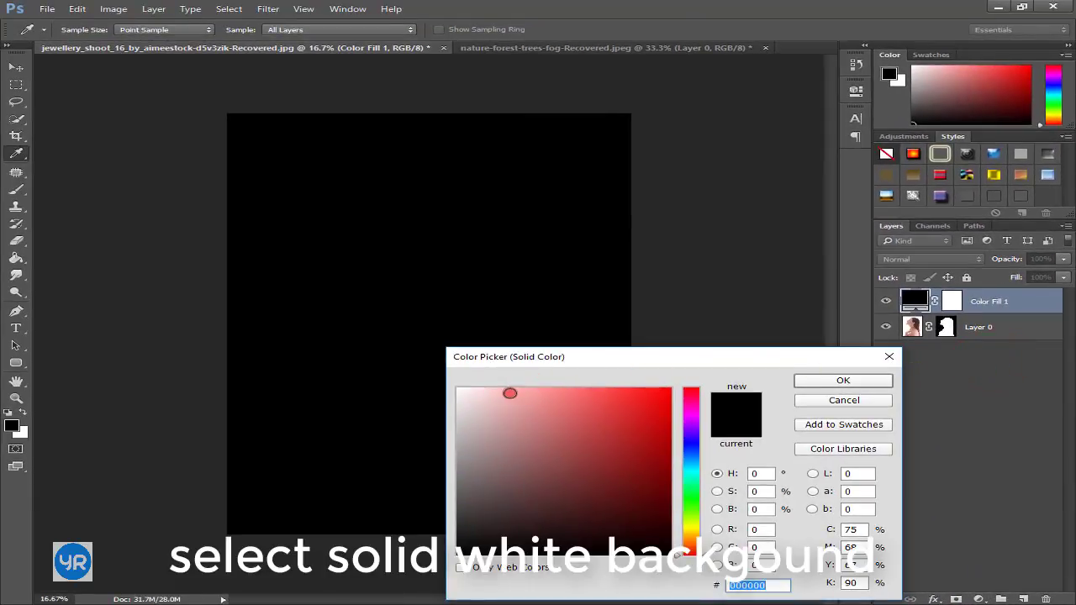
drag(509, 392, 458, 388)
click(838, 385)
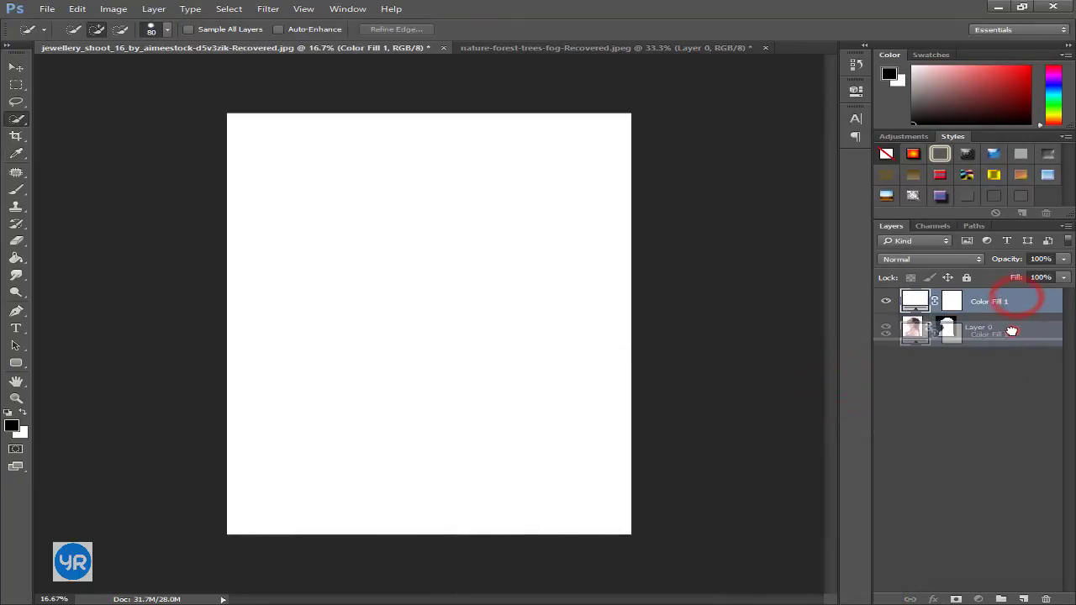
drag(1017, 298, 1011, 329)
click(1003, 301)
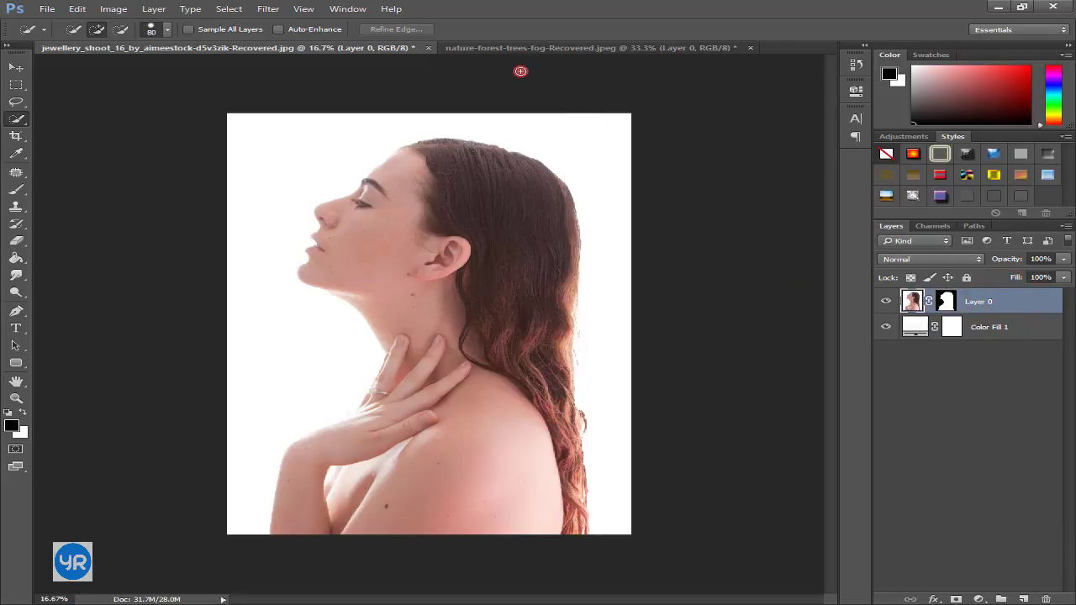
Move the forest photo into the portrait and rotate it a quarter turn over her face
click(509, 48)
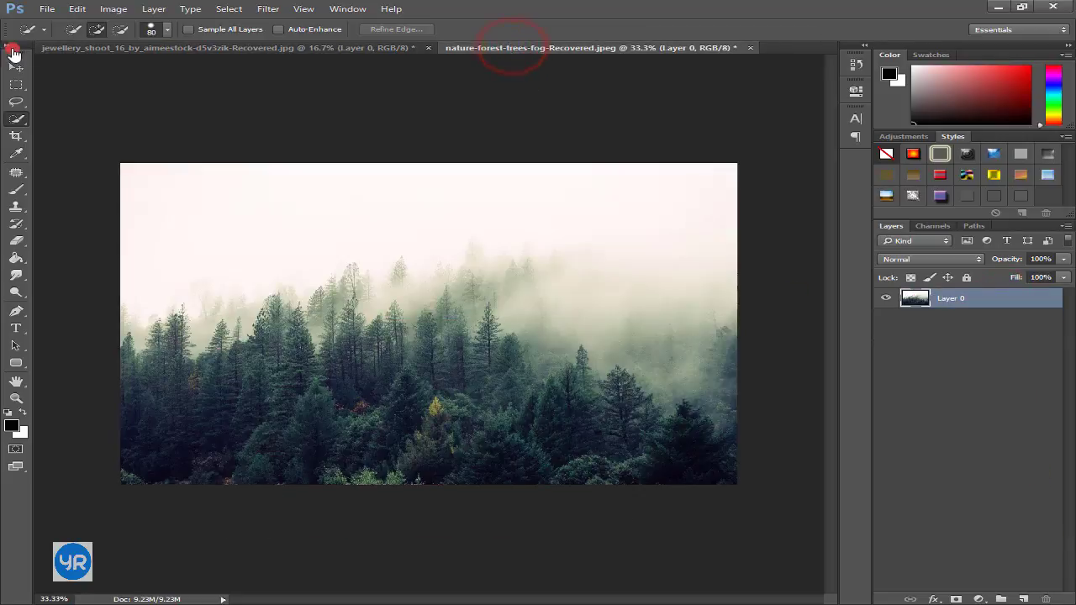
click(12, 69)
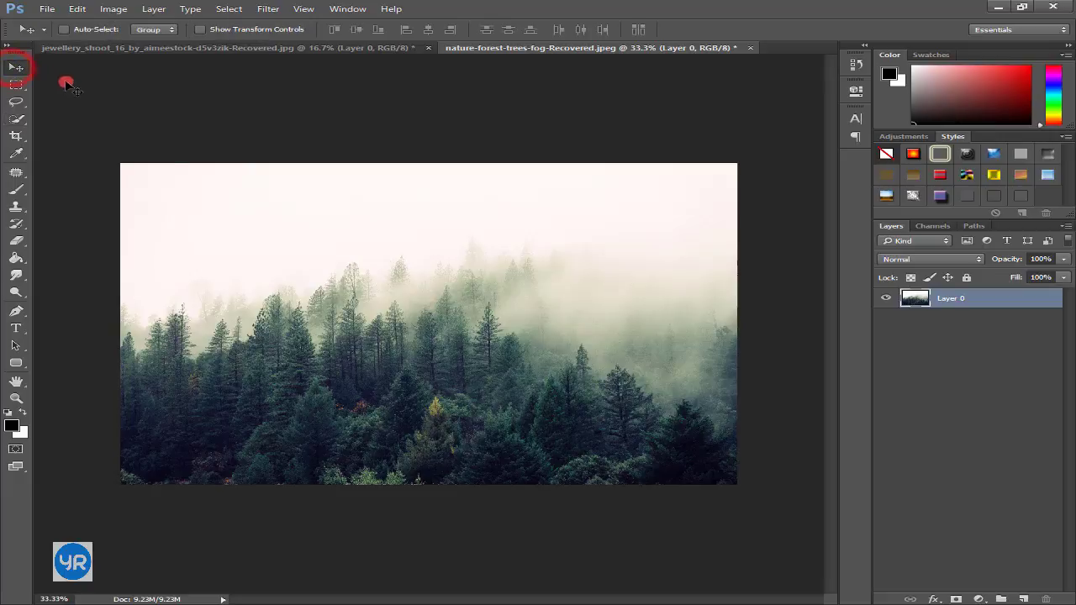
mouse_move(305, 294)
mouse_down()
mouse_move(267, 77)
mouse_move(348, 168)
mouse_move(370, 221)
mouse_up()
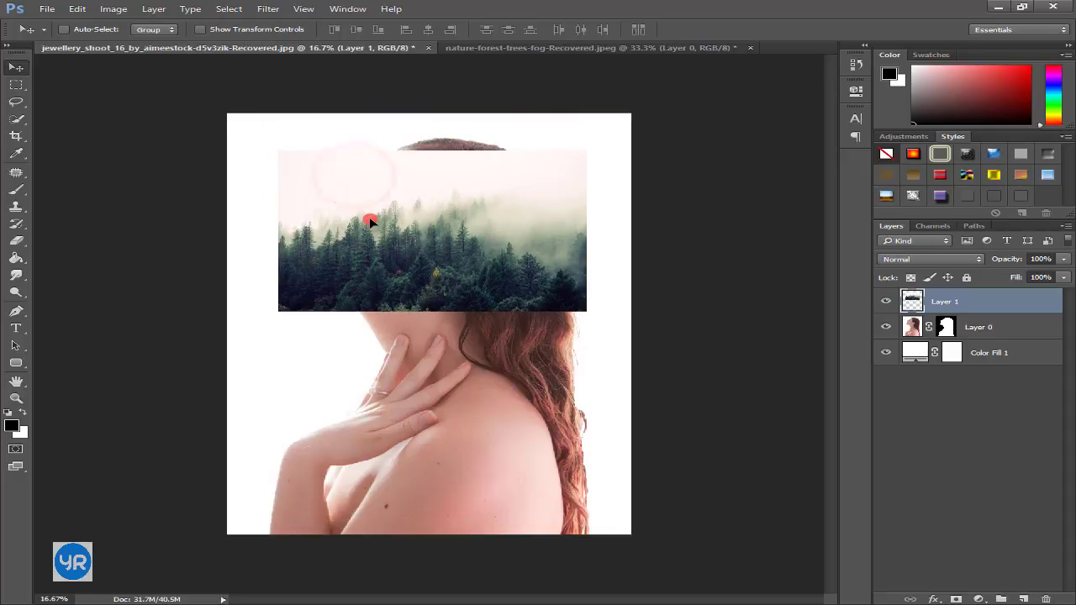
key(ctrl+t)
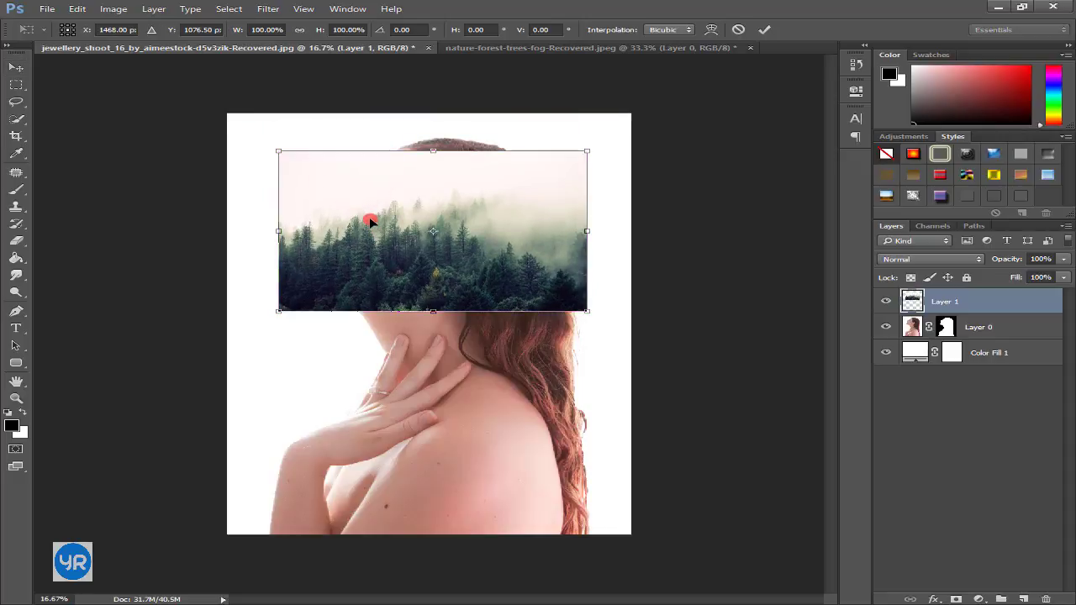
mouse_move(624, 330)
mouse_down()
mouse_move(226, 409)
mouse_move(263, 403)
mouse_up()
drag(432, 252, 525, 341)
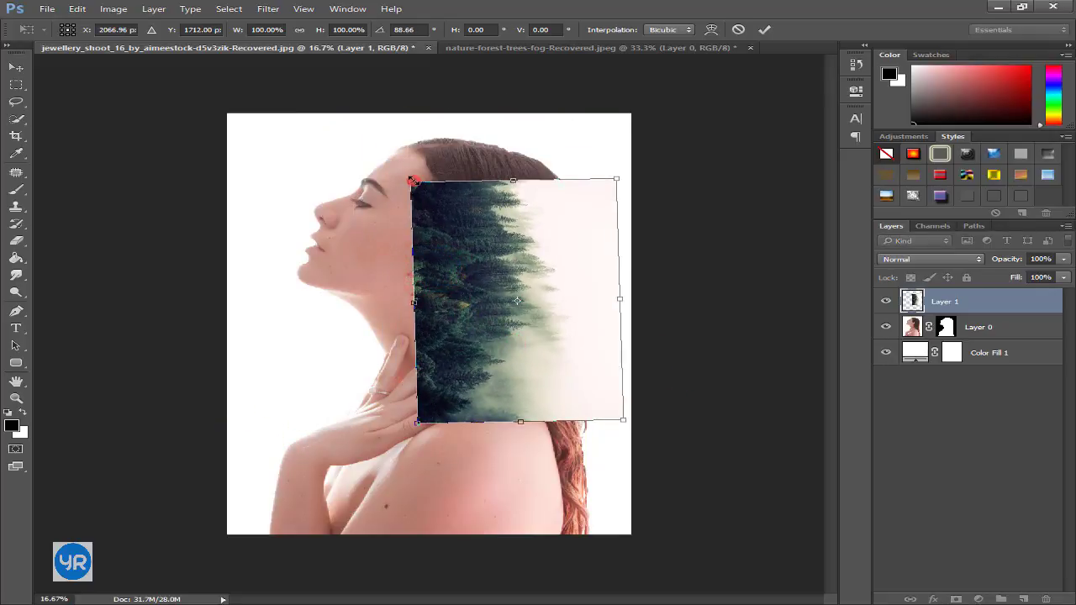
drag(411, 181, 310, 107)
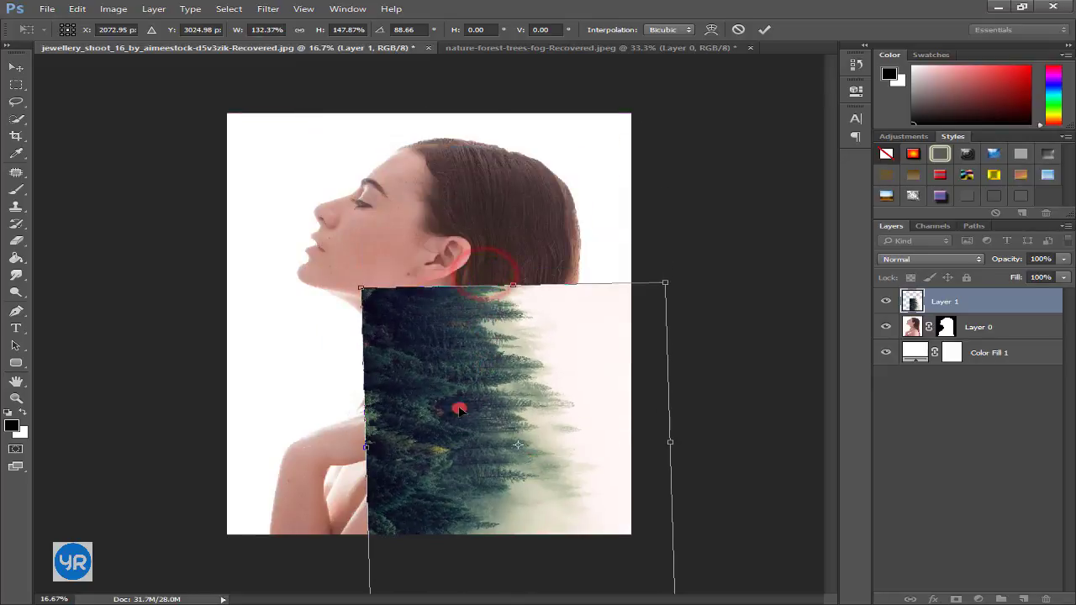
drag(476, 268, 426, 345)
Enlarge the forest to cover most of the canvas at about 90.5° rotation
drag(723, 509, 738, 561)
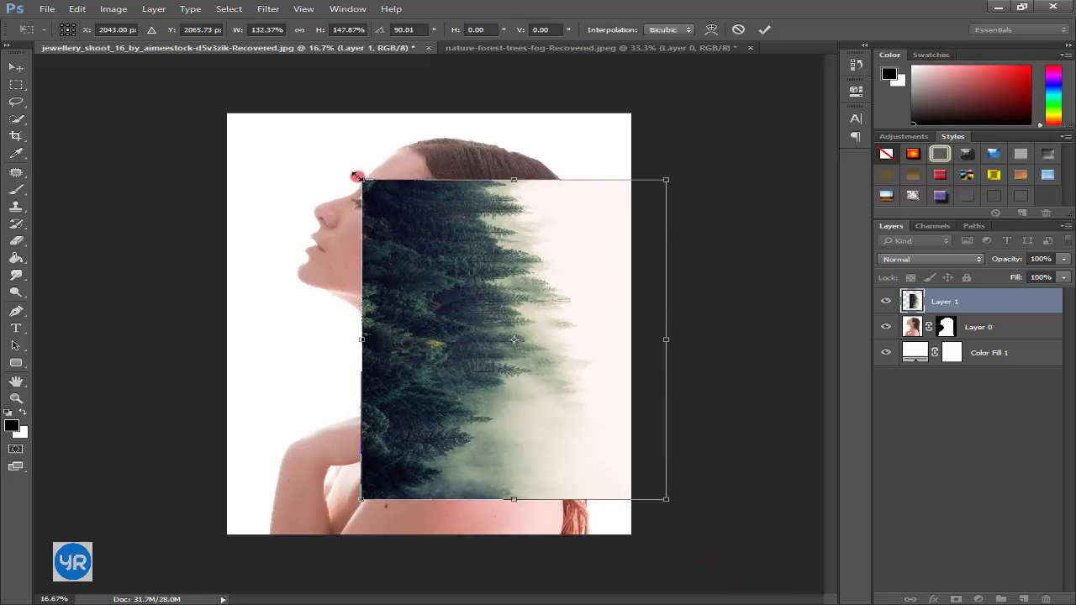
drag(356, 176, 281, 136)
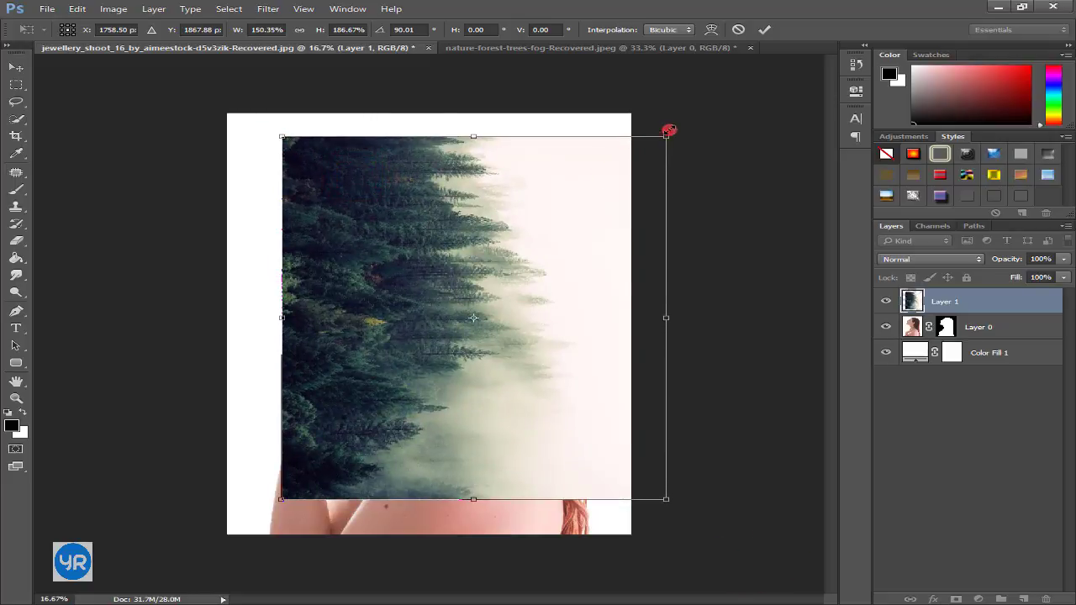
drag(668, 130, 692, 106)
drag(530, 211, 557, 243)
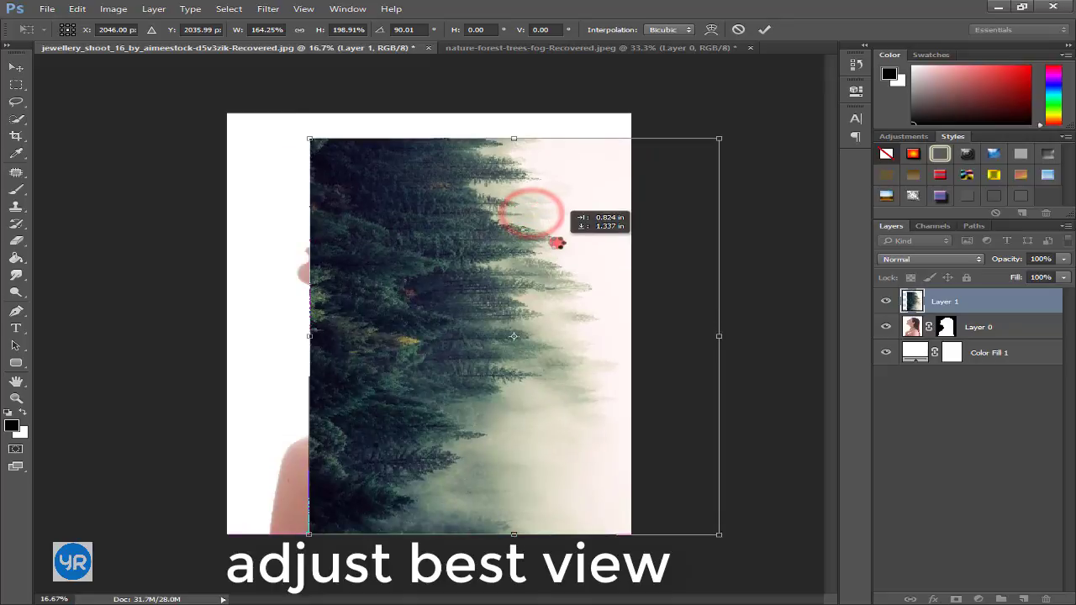
drag(513, 138, 513, 112)
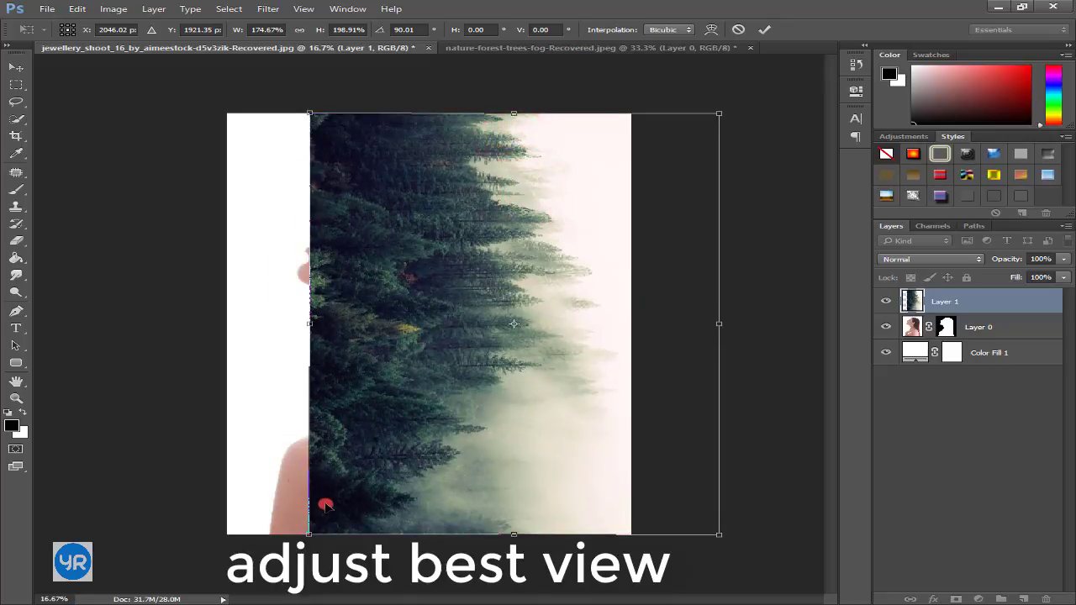
drag(301, 534, 294, 528)
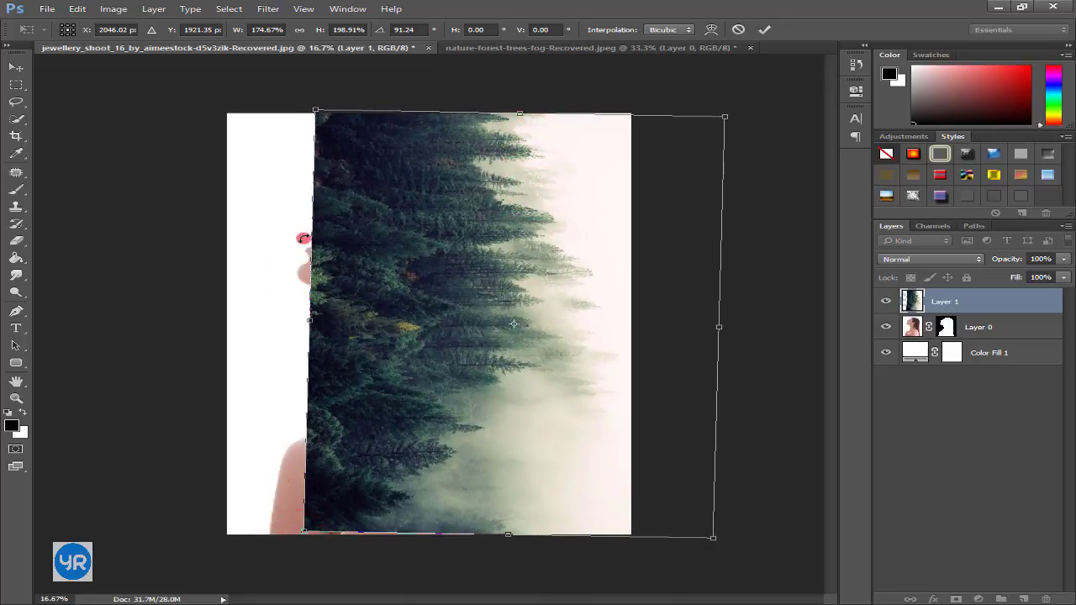
drag(304, 108, 279, 113)
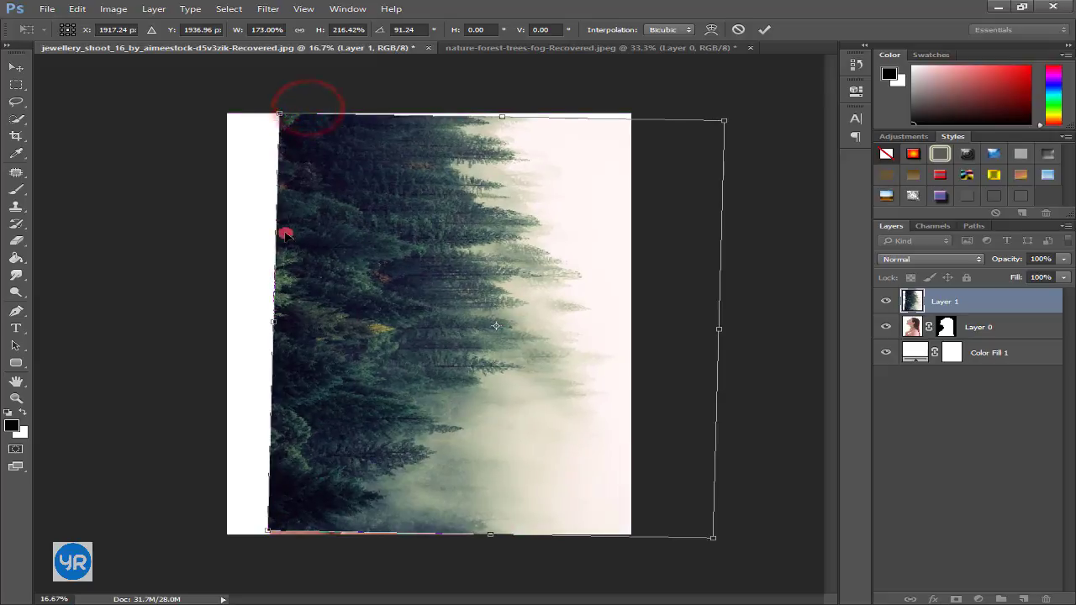
drag(743, 540, 742, 537)
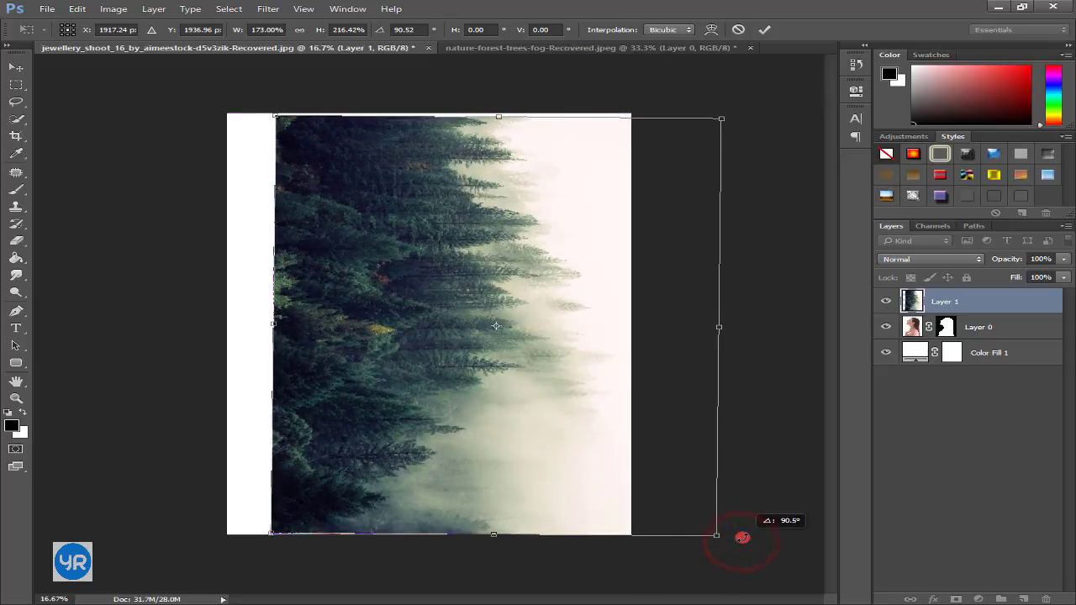
drag(480, 420, 482, 423)
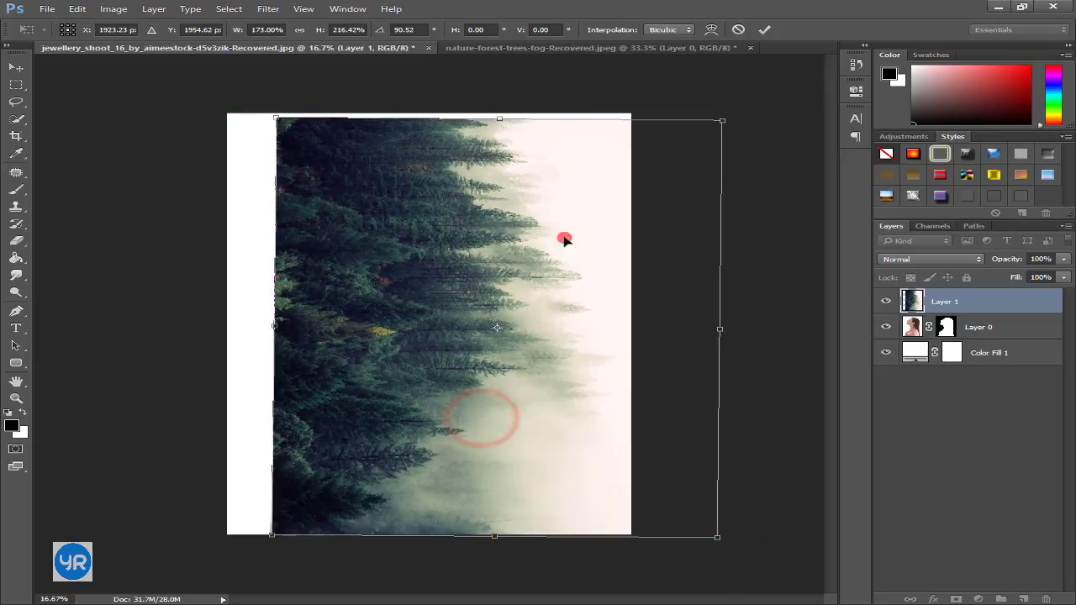
Commit the forest transform, hide the forest layer and select Layer 0
click(766, 32)
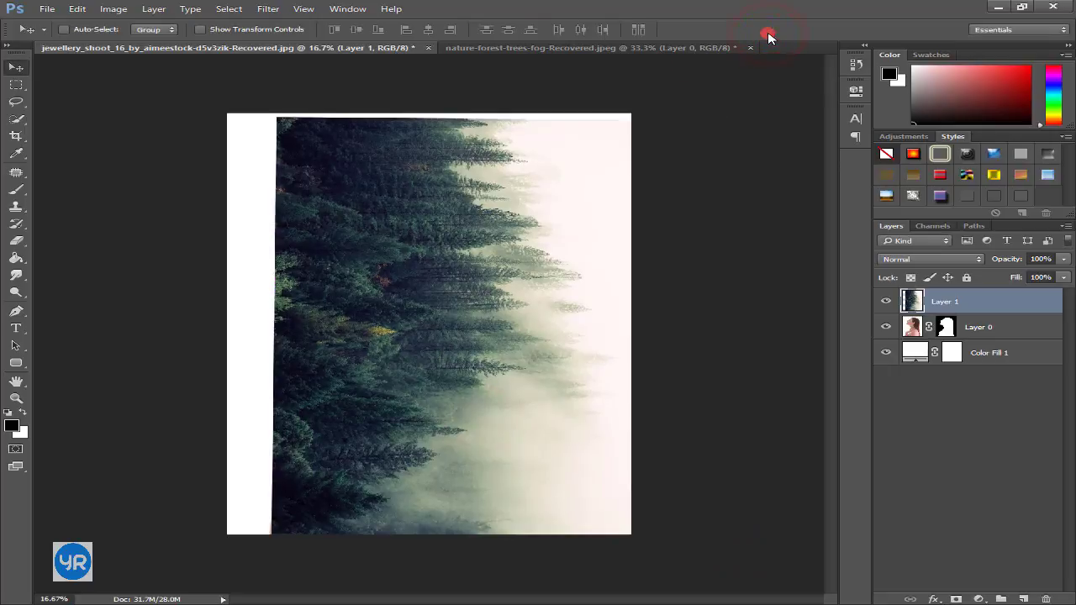
click(1009, 334)
click(885, 301)
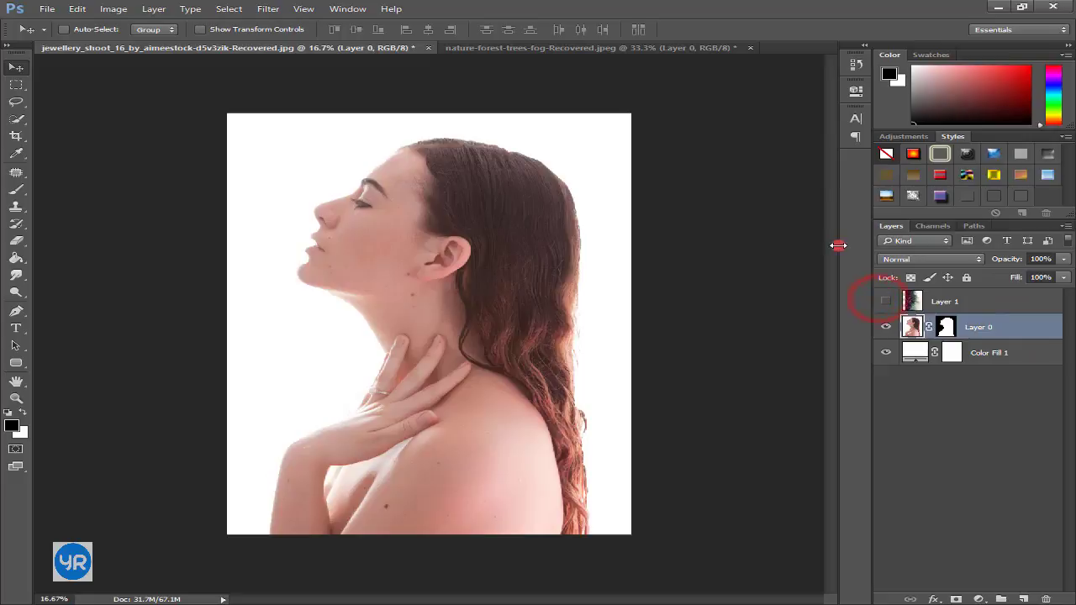
Add a Black & White adjustment clipped to Layer 0
click(982, 599)
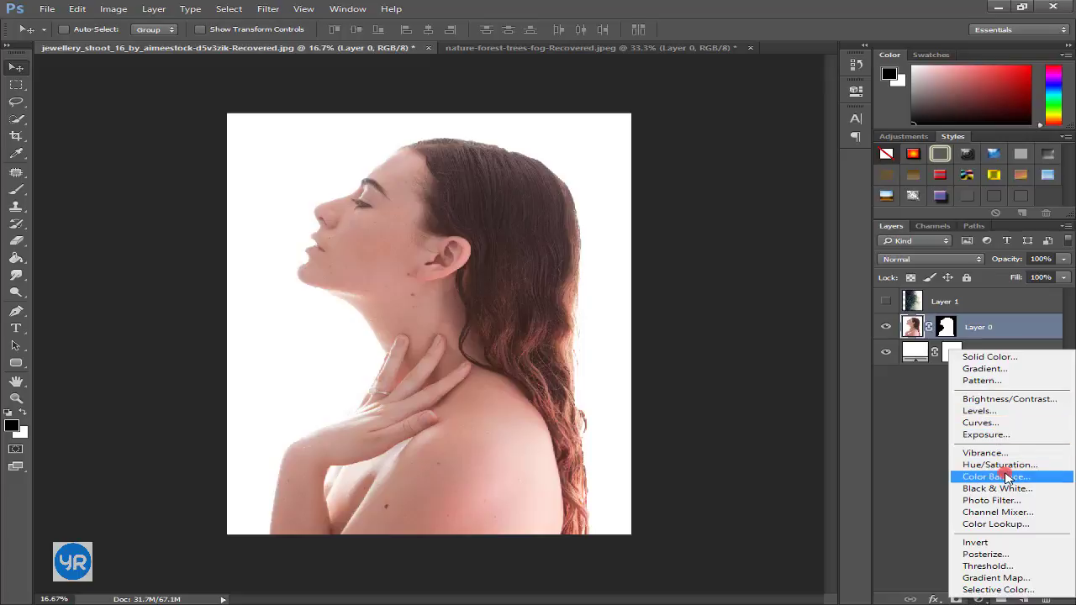
click(1009, 488)
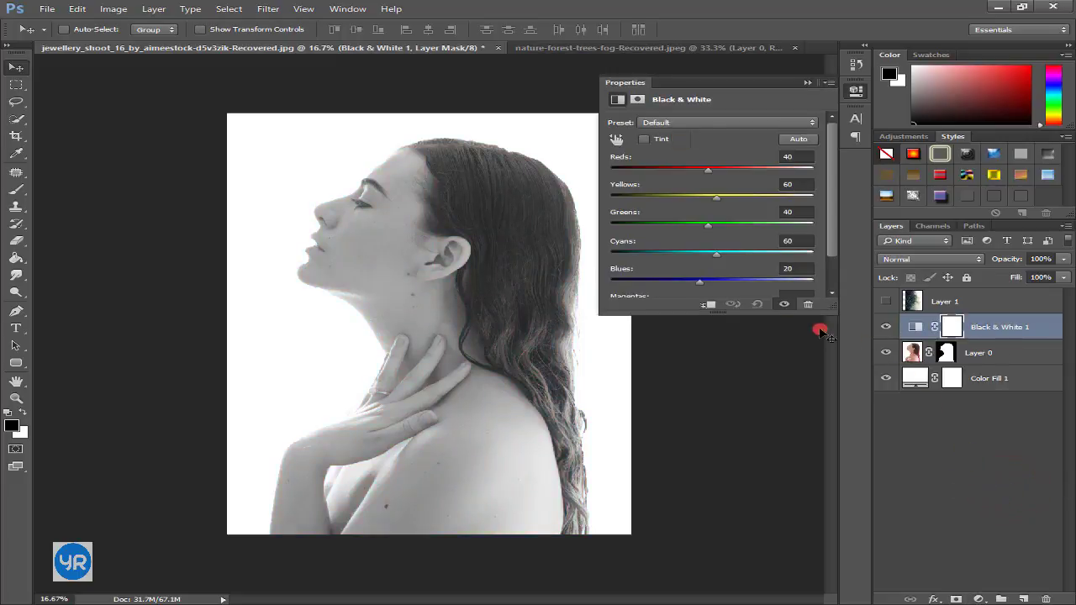
click(711, 306)
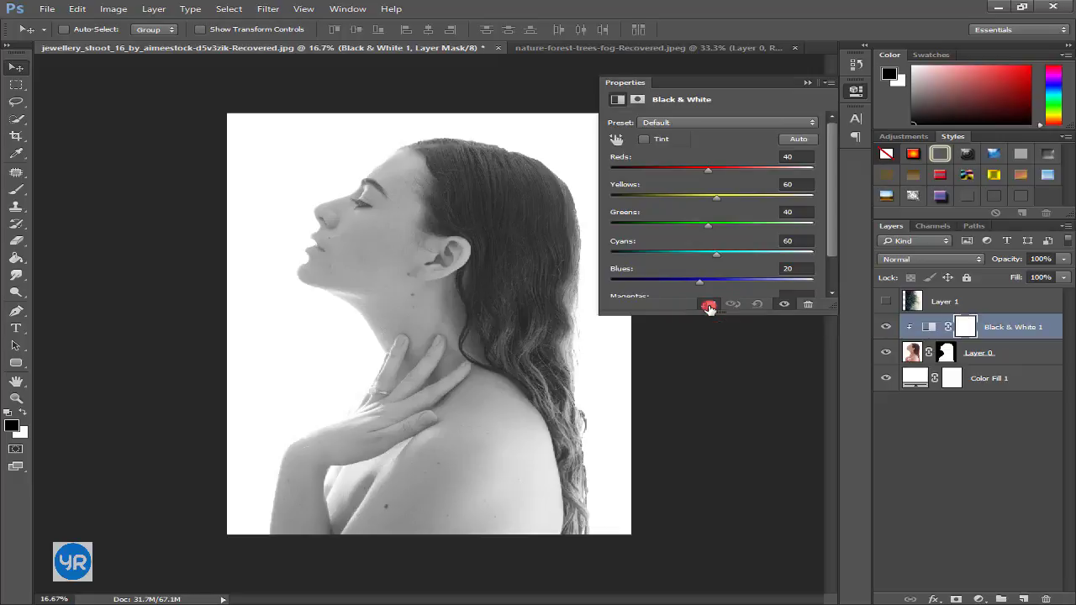
click(805, 83)
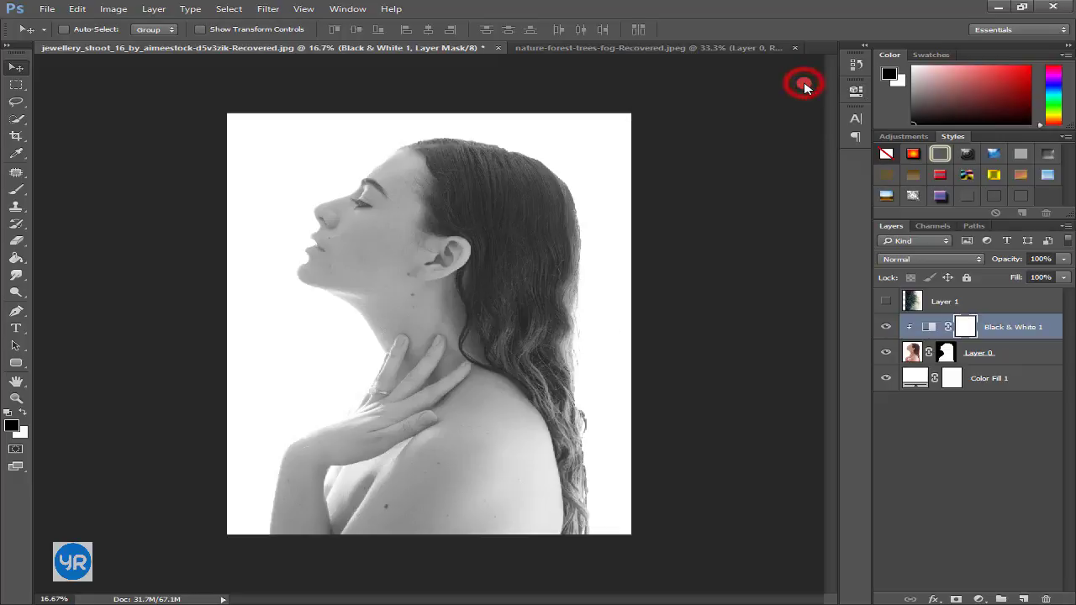
Show forest Layer 1 and set its blend mode to Screen
click(978, 302)
click(885, 301)
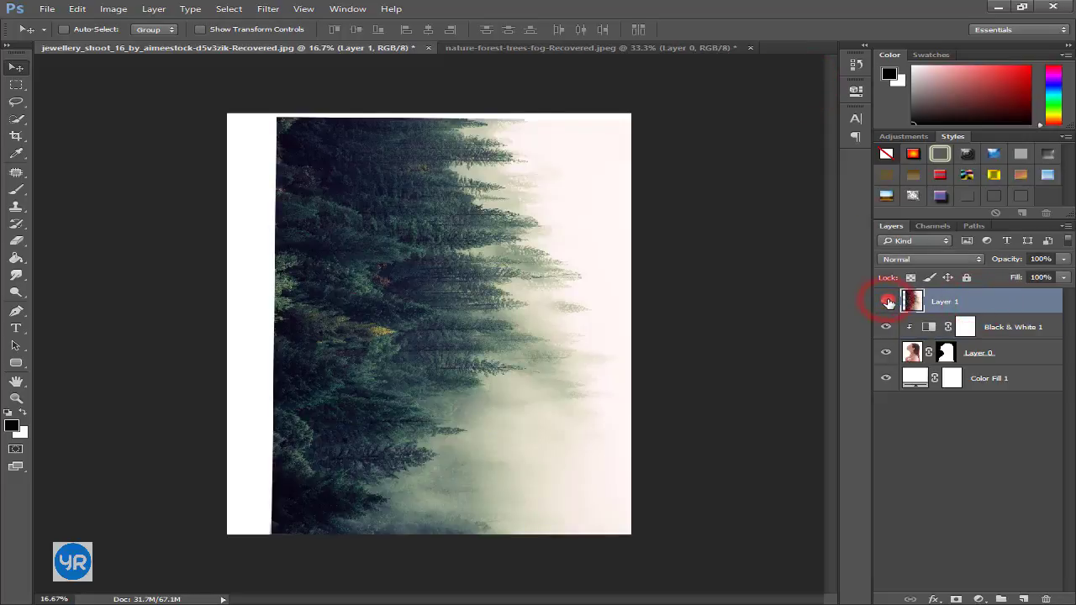
click(914, 262)
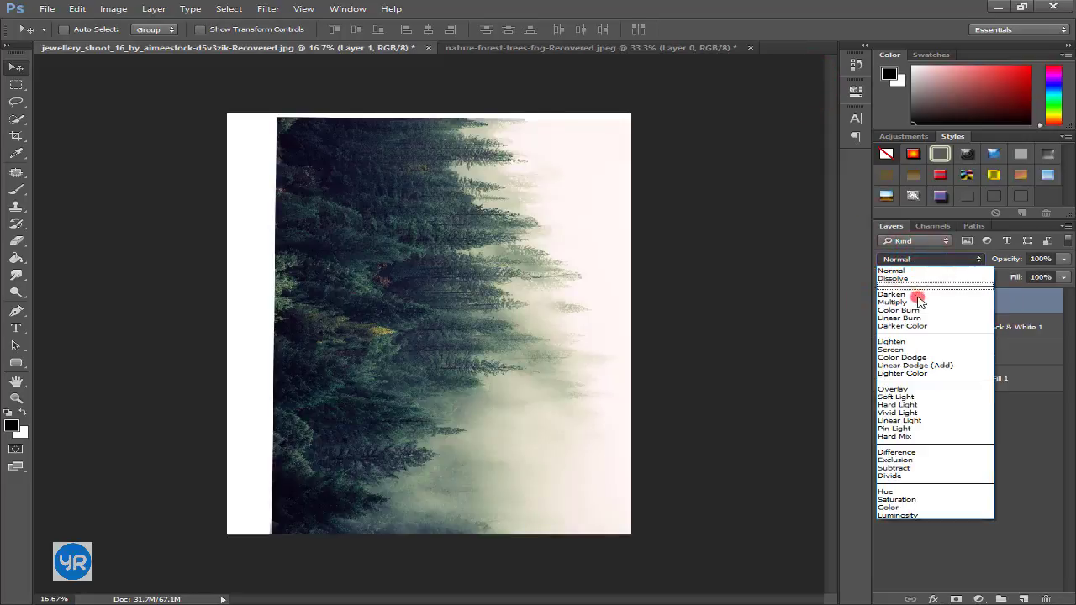
click(916, 349)
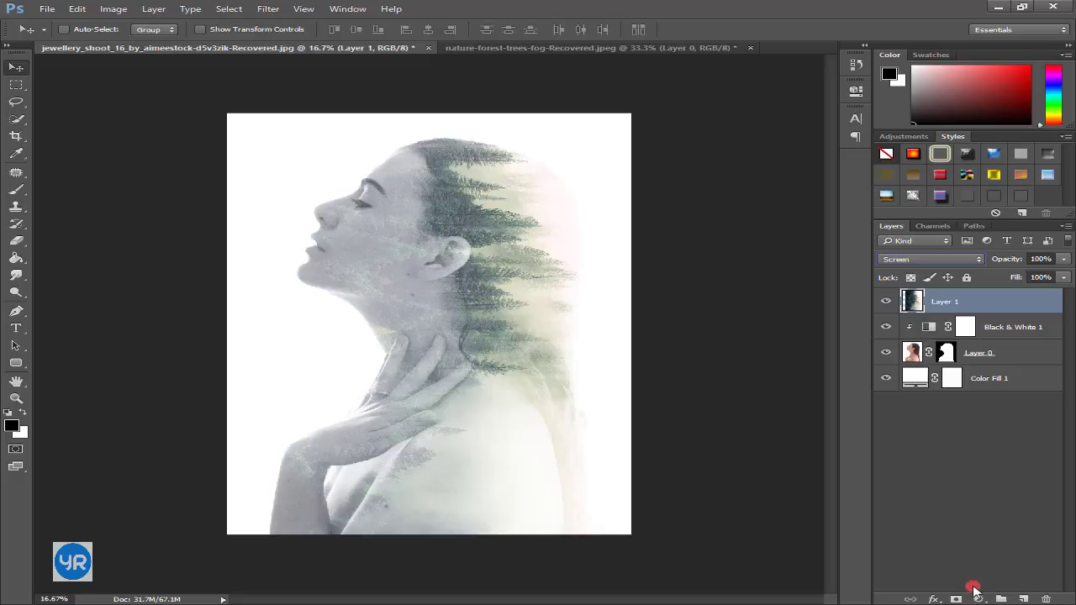
Add a Levels adjustment layer above the forest
click(979, 598)
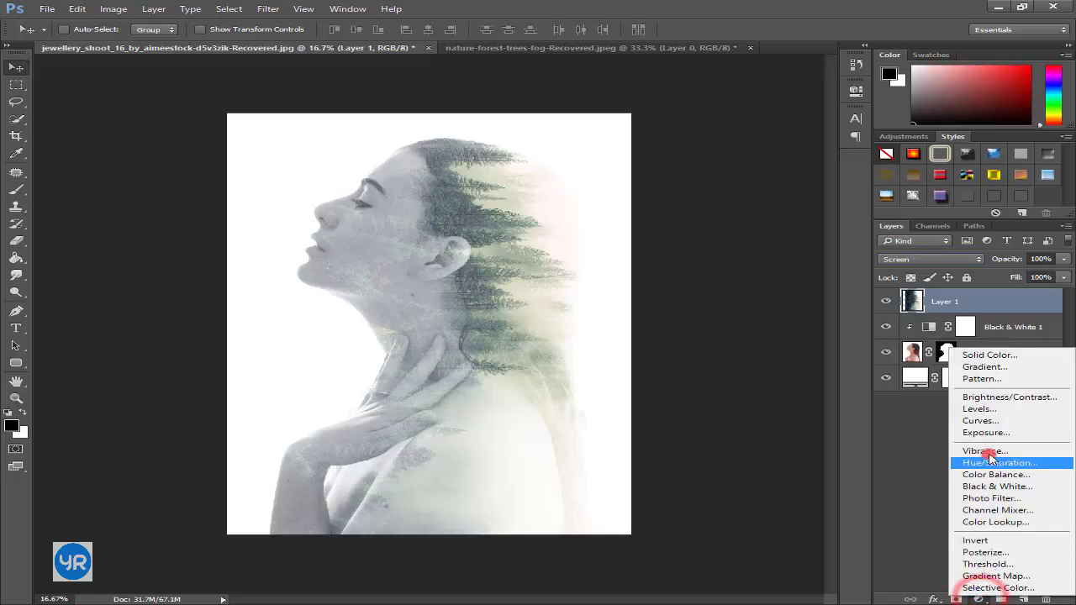
click(916, 445)
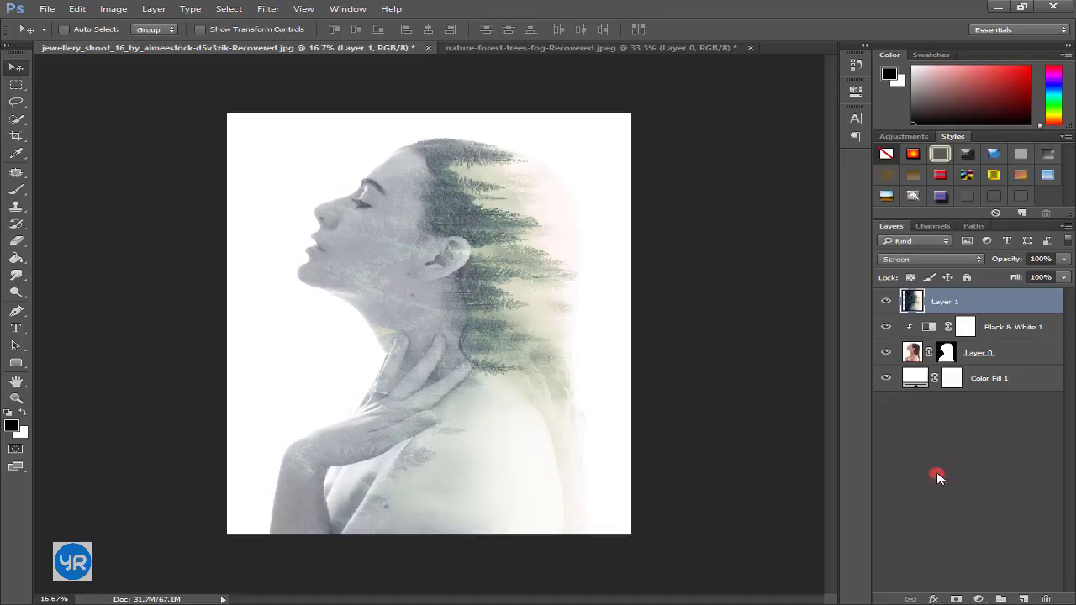
click(983, 599)
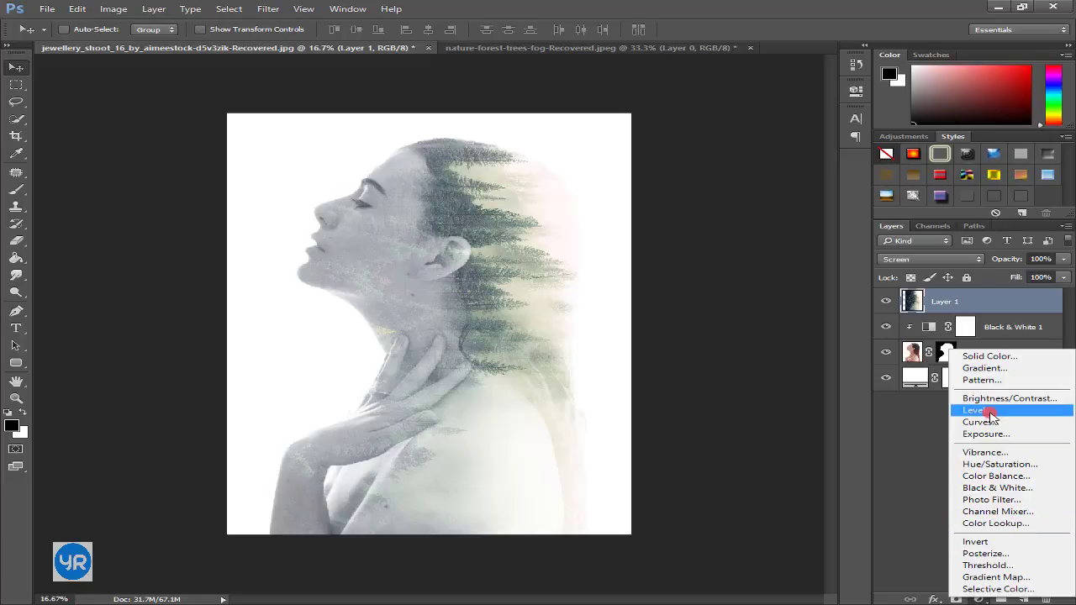
click(998, 411)
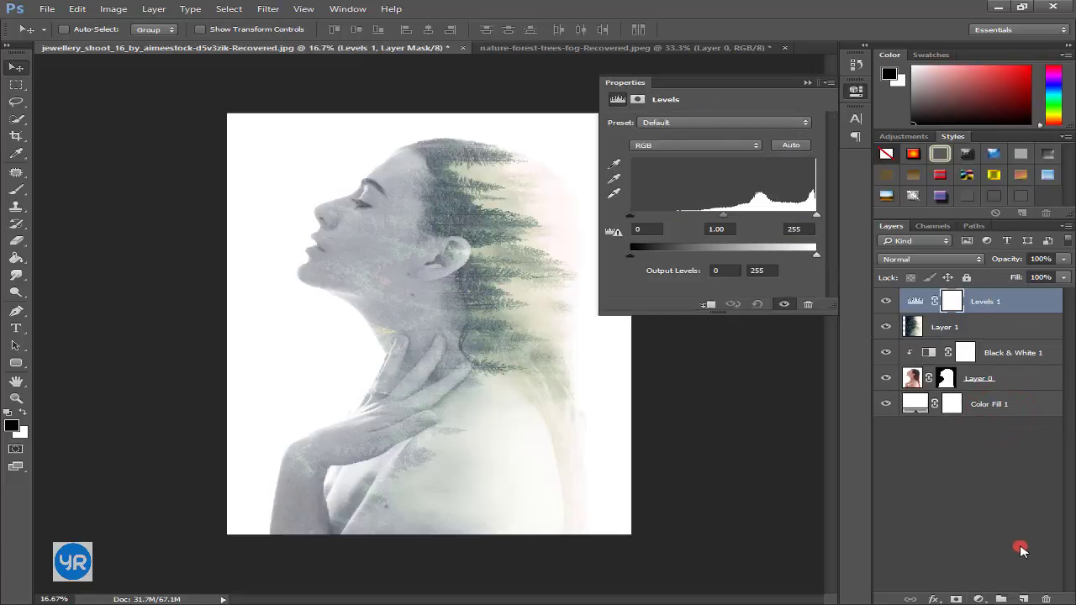
Clip Levels to the forest layer and set its white input to 183
click(713, 305)
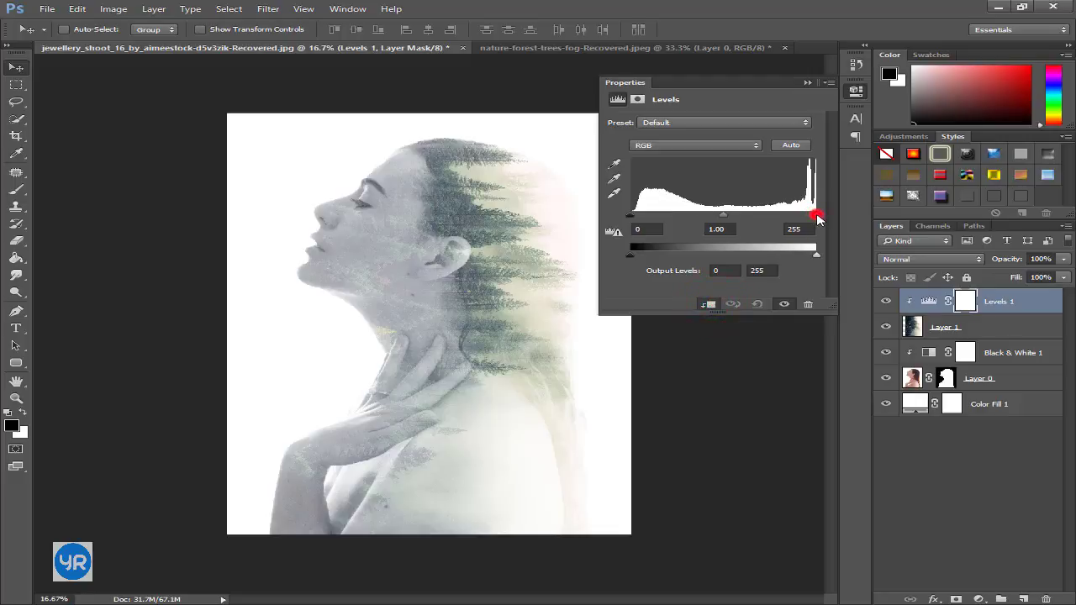
drag(818, 218, 800, 221)
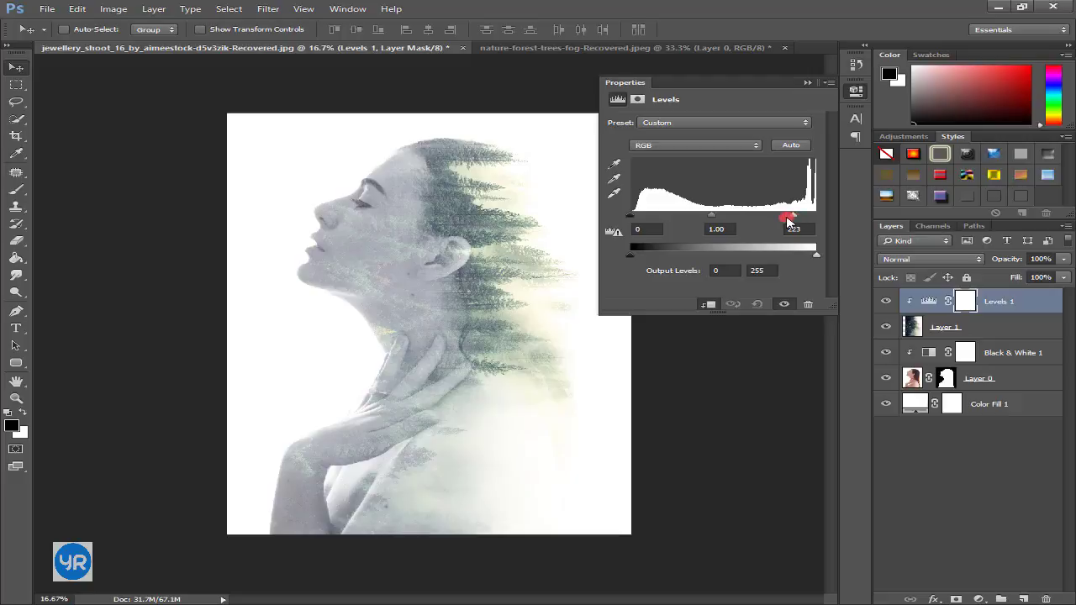
drag(788, 220, 758, 220)
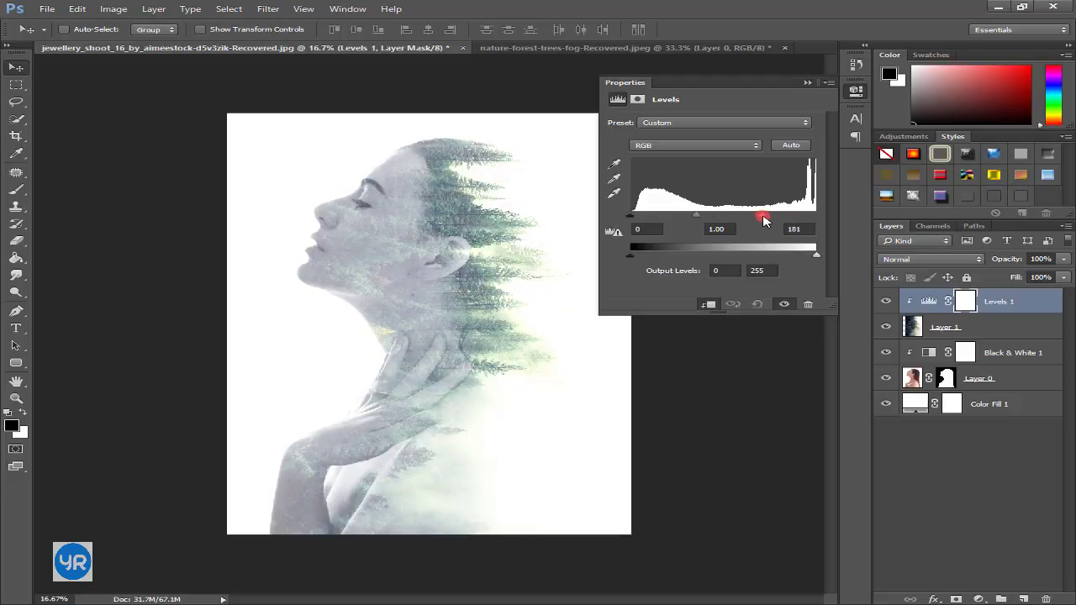
click(801, 83)
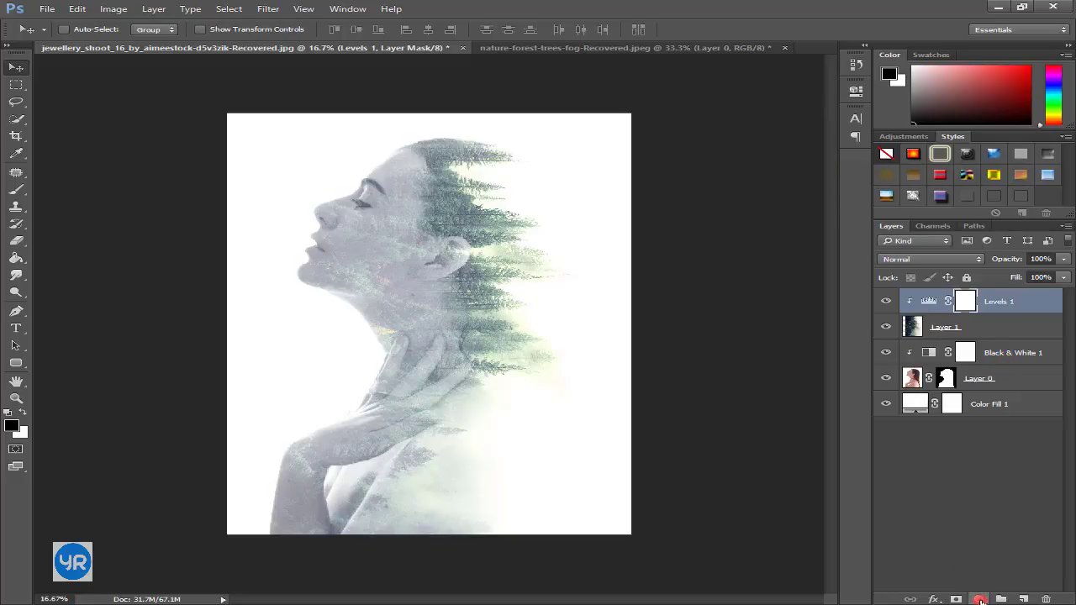
Add Curves 1 below Black & White 1, clipped to Layer 0, with the curve pulled down
click(980, 599)
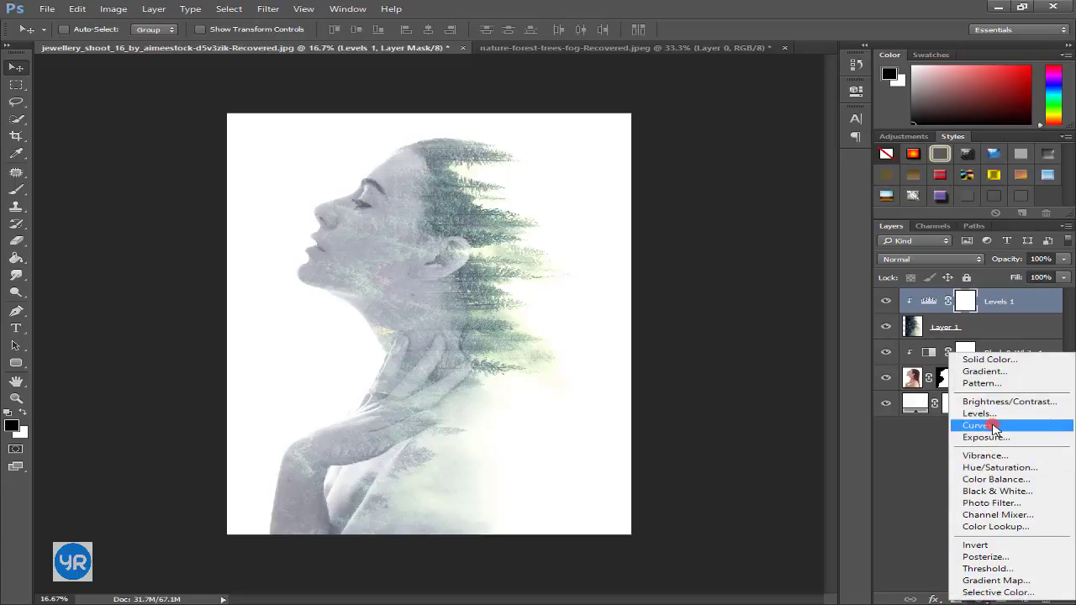
click(994, 426)
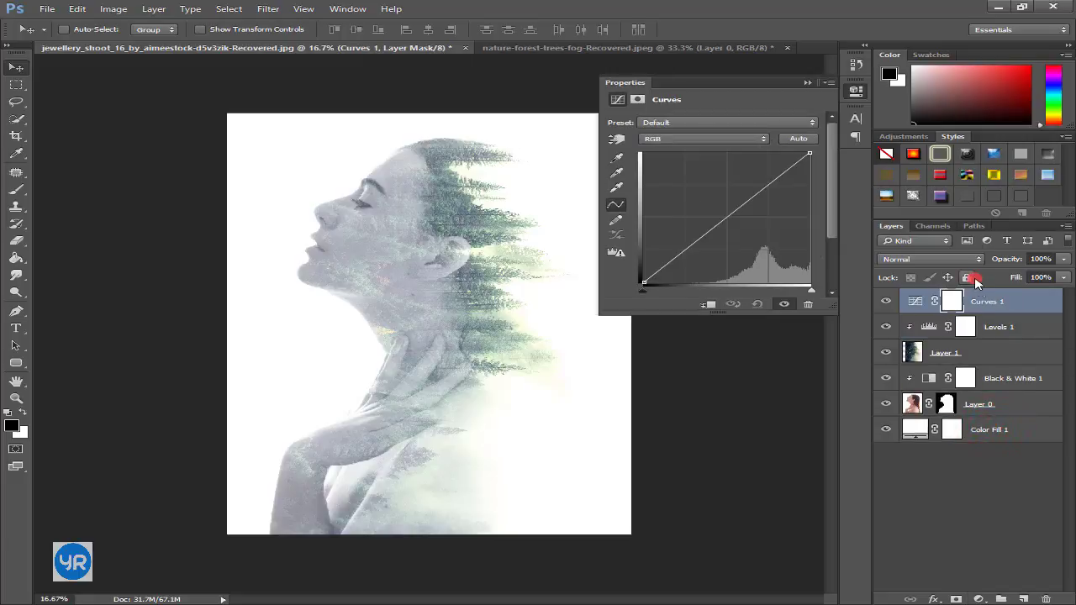
drag(975, 286, 990, 385)
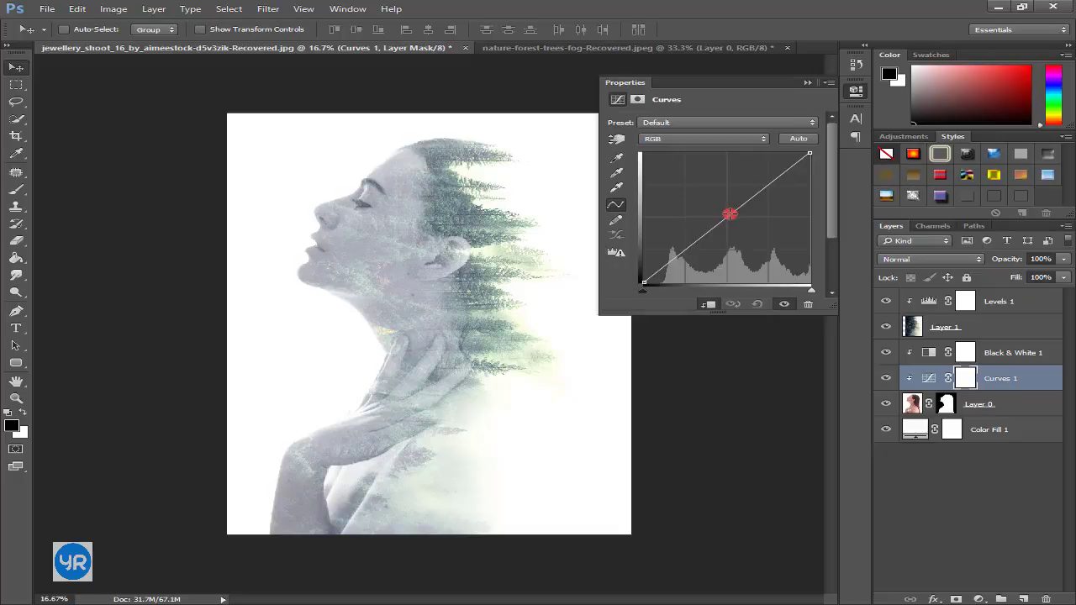
drag(726, 216, 772, 245)
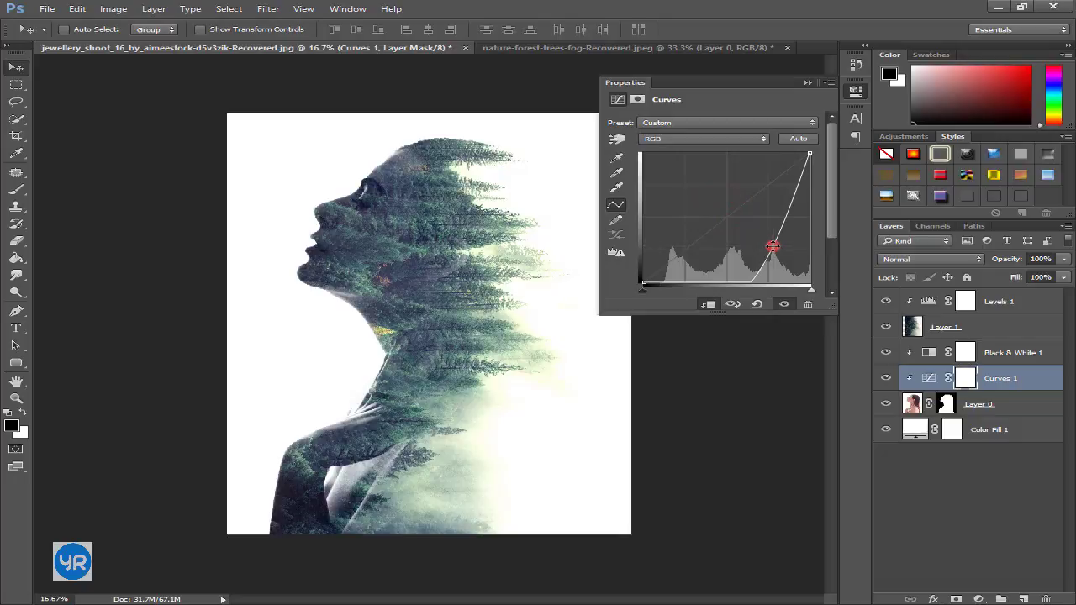
click(805, 85)
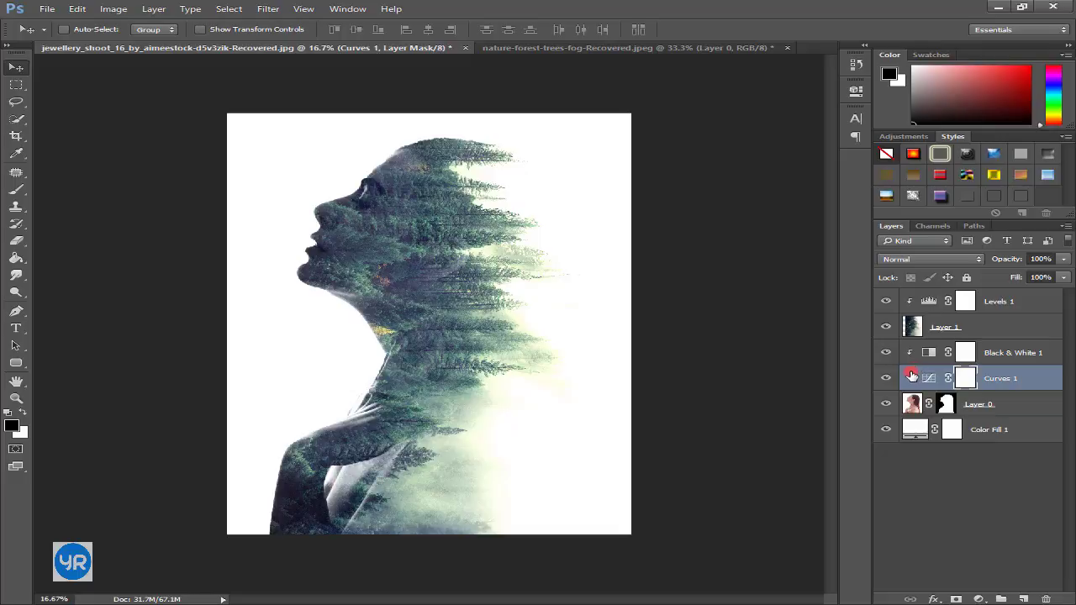
Invert the Curves 1 mask to black and set up a 400 px brush
key(ctrl+i)
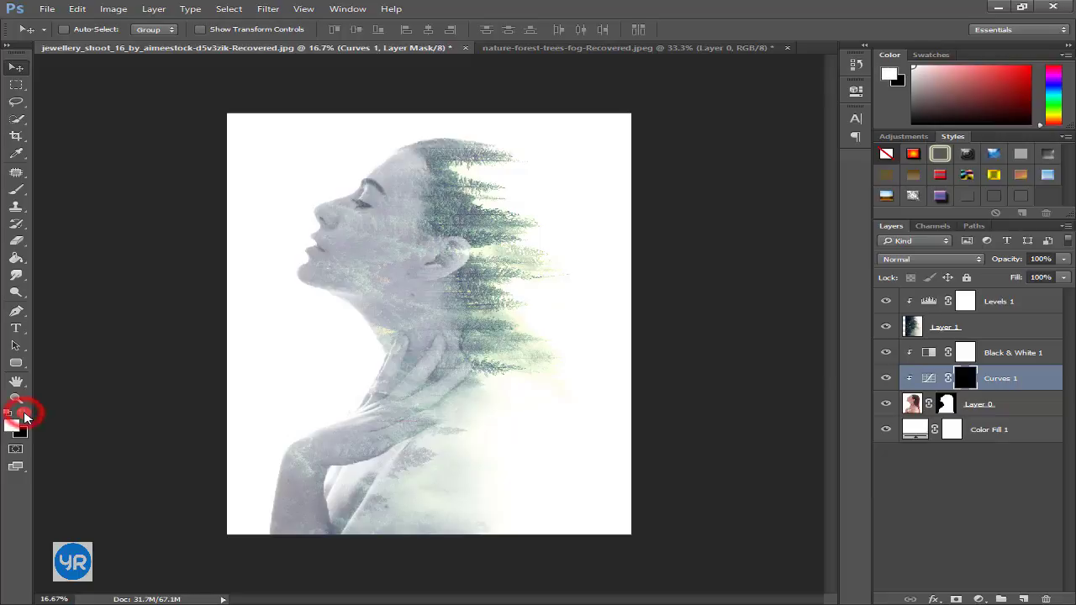
click(19, 192)
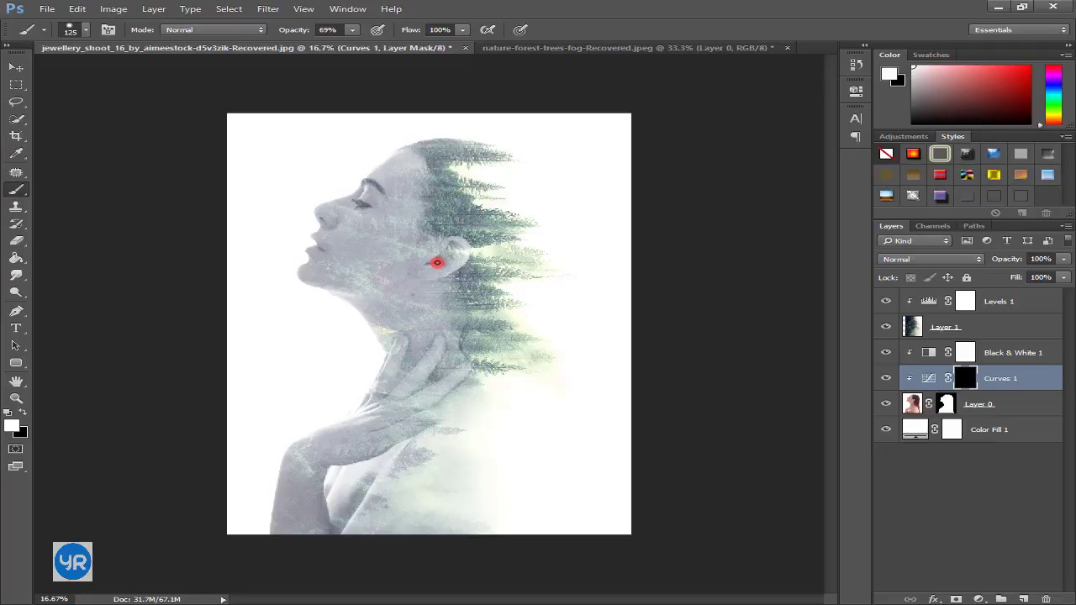
key(bracketright)
key(bracketright)
key(bracketright)
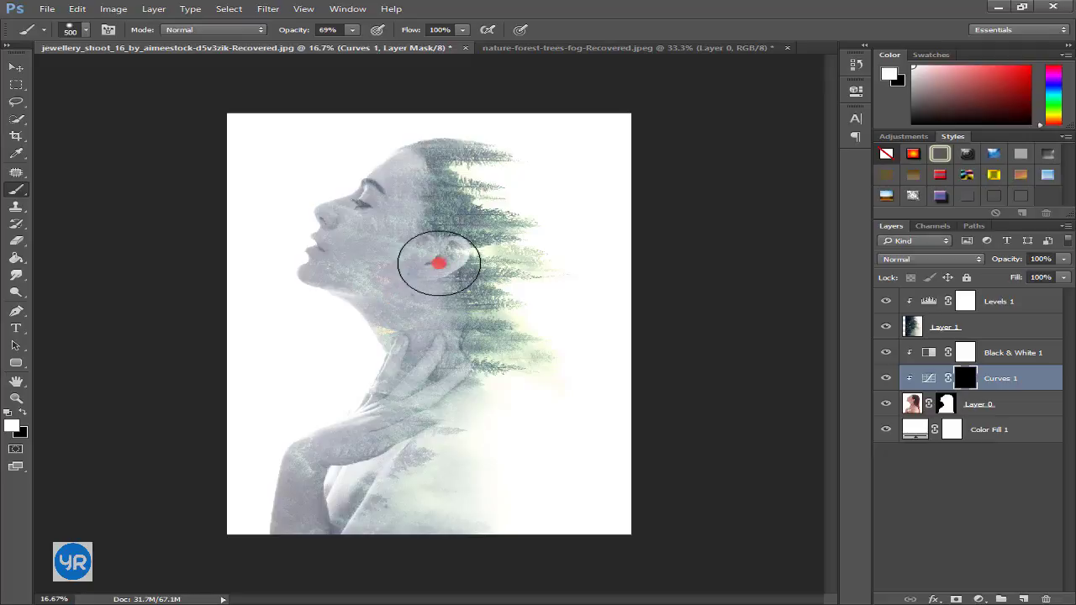
key(bracketleft)
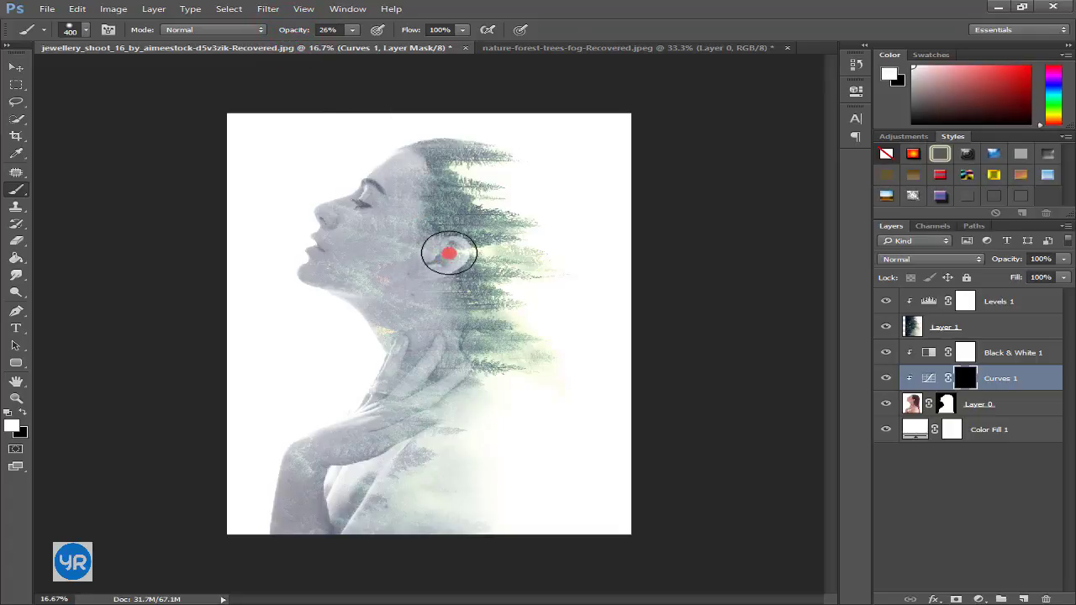
Paint soft white strokes on the mask over the ear, cheek, hair and neck
drag(446, 249, 451, 253)
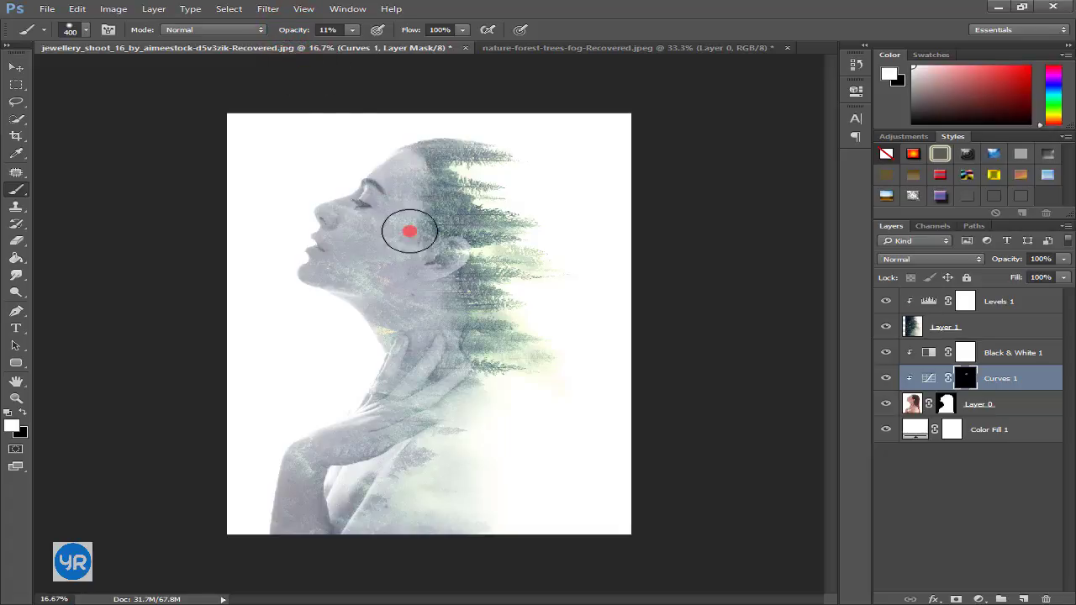
drag(410, 231, 455, 242)
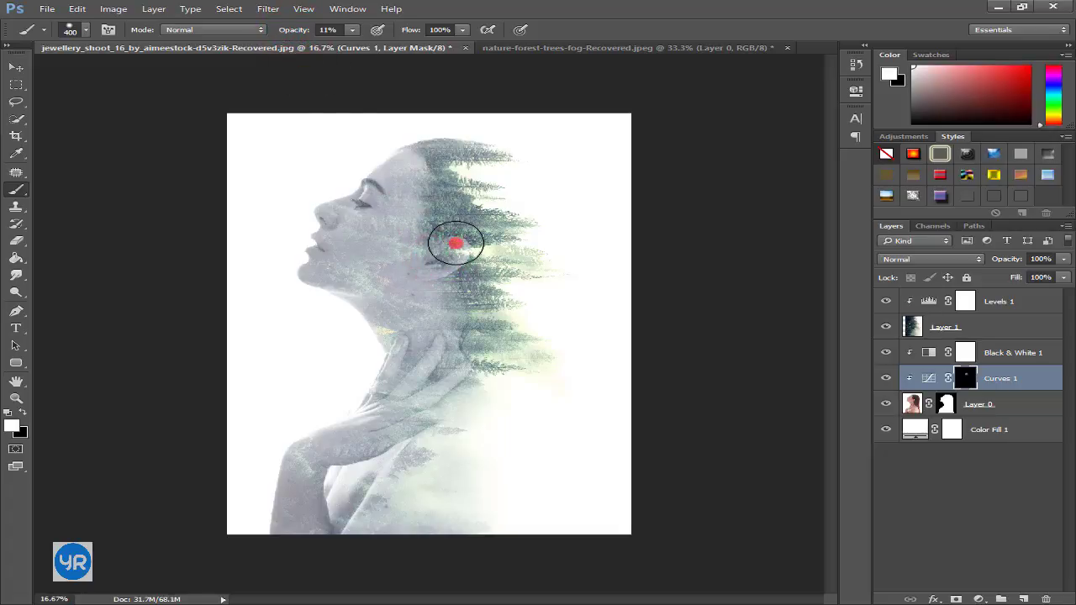
mouse_move(455, 243)
mouse_down()
mouse_move(450, 412)
mouse_move(421, 493)
mouse_move(469, 401)
mouse_up()
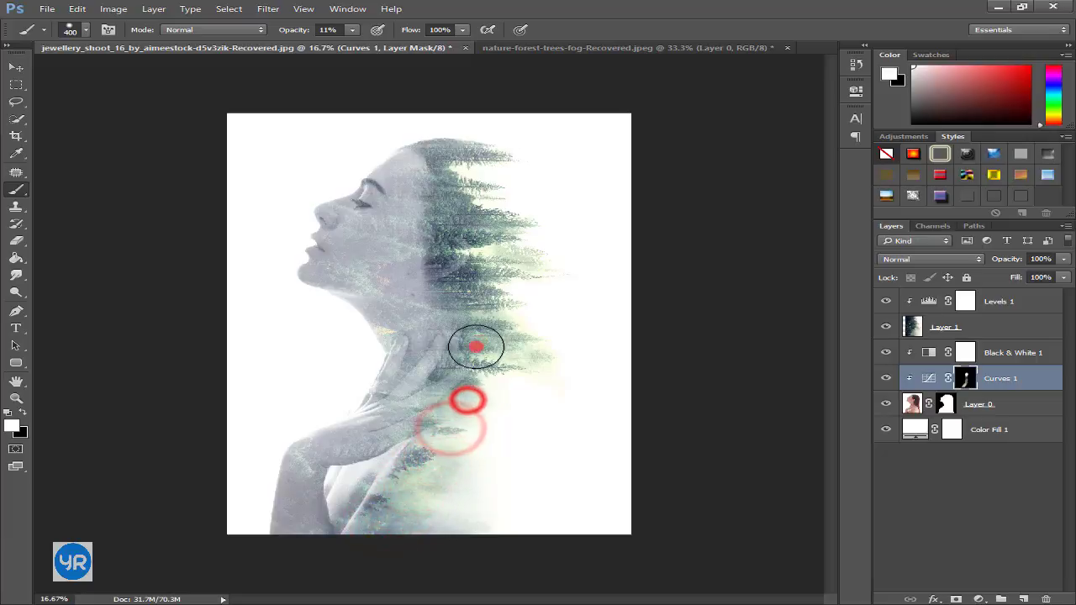
mouse_move(473, 348)
mouse_down()
mouse_move(456, 269)
mouse_move(456, 282)
mouse_up()
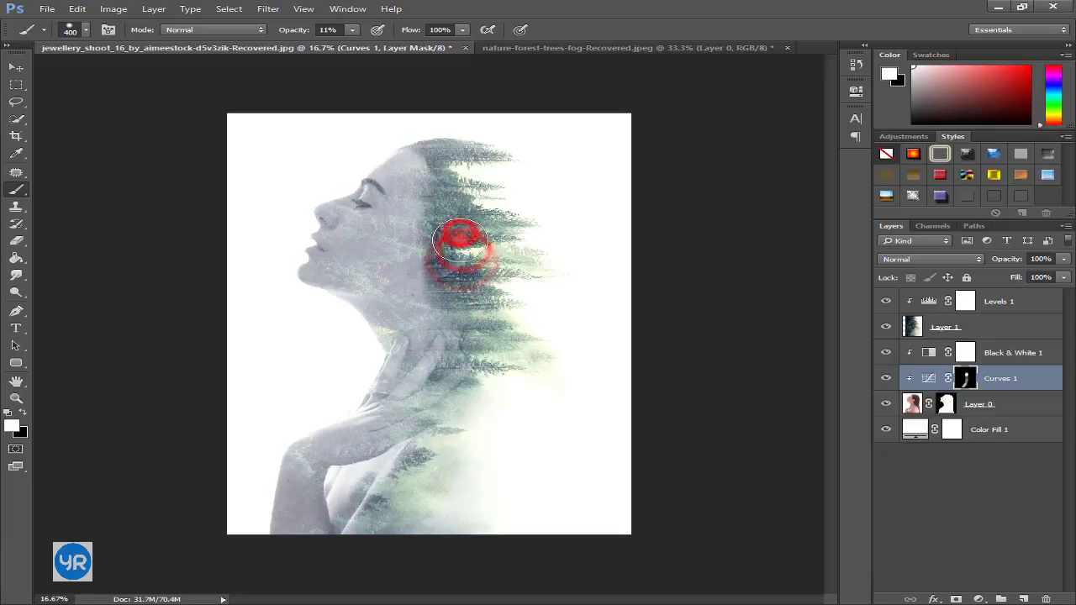
drag(463, 225, 464, 258)
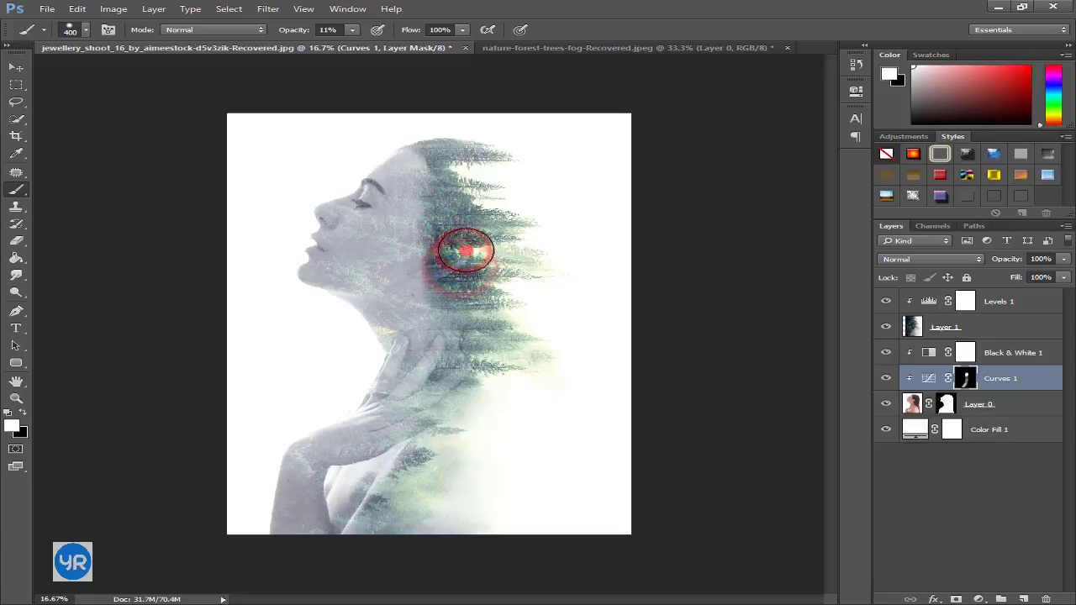
mouse_move(463, 160)
mouse_down()
mouse_move(457, 228)
mouse_move(475, 307)
mouse_move(474, 378)
mouse_move(425, 473)
mouse_move(384, 504)
mouse_move(453, 446)
mouse_move(421, 499)
mouse_move(382, 517)
mouse_move(403, 509)
mouse_move(392, 519)
mouse_up()
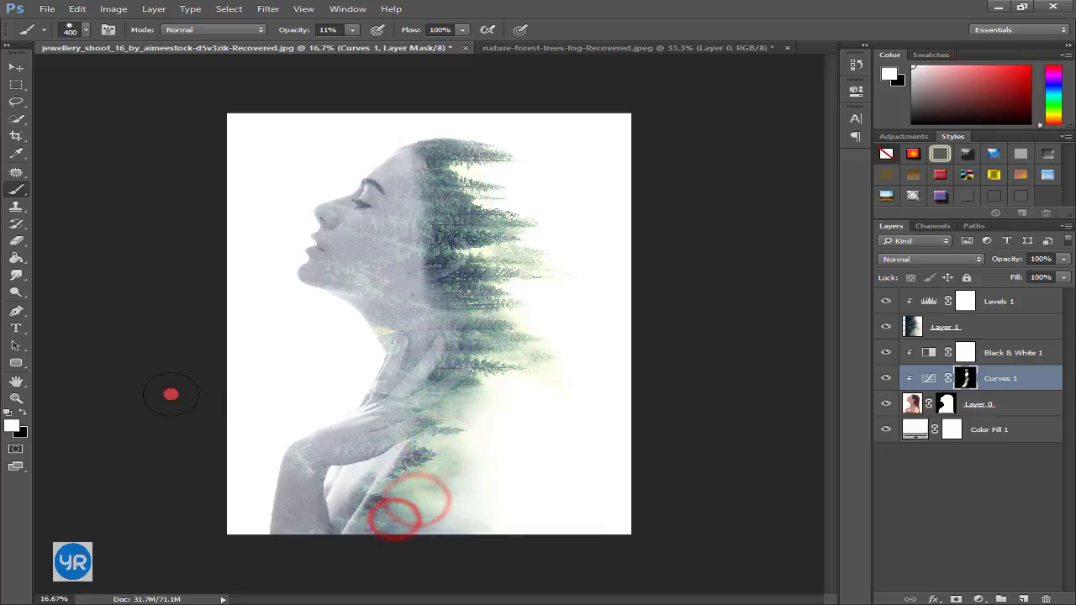
Paint the shoulder black on the Curves 1 mask with a 300 px brush at 100% opacity
click(19, 414)
click(25, 412)
key(bracketleft)
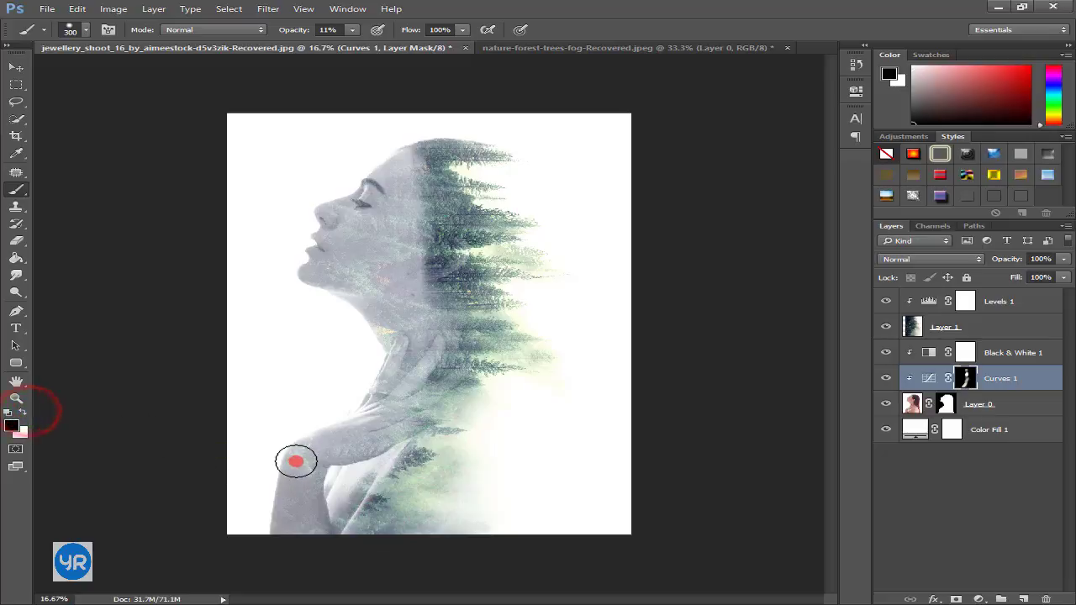
mouse_move(303, 459)
mouse_down()
mouse_move(312, 440)
mouse_move(300, 456)
mouse_move(387, 425)
mouse_move(324, 442)
mouse_move(360, 446)
mouse_move(320, 446)
mouse_move(293, 476)
mouse_move(327, 441)
mouse_up()
click(322, 344)
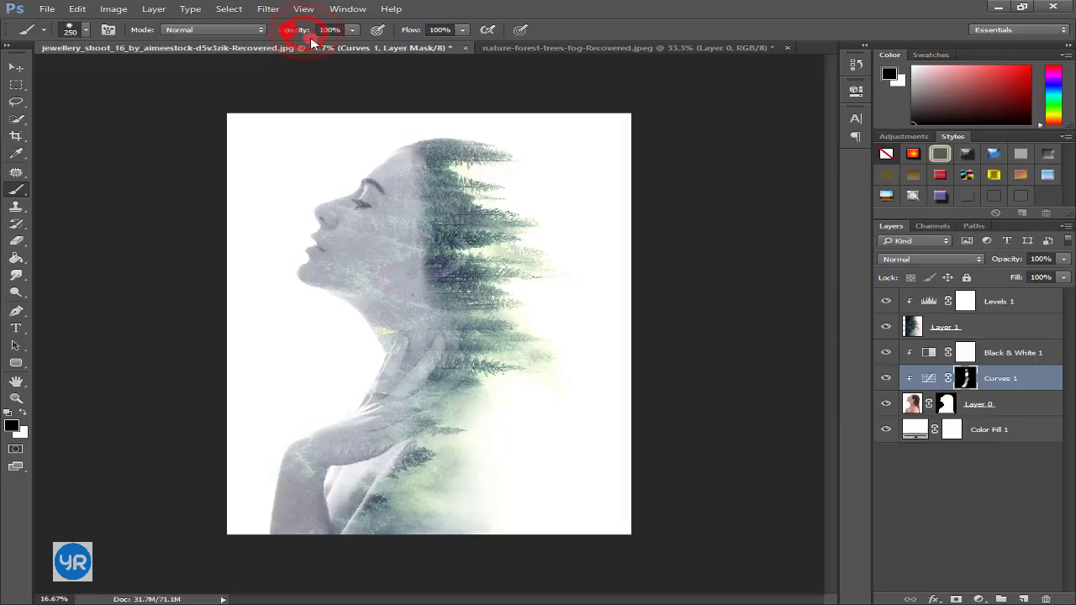
click(447, 461)
mouse_move(340, 443)
mouse_down()
mouse_move(353, 432)
mouse_move(366, 450)
mouse_move(305, 474)
mouse_up()
click(459, 177)
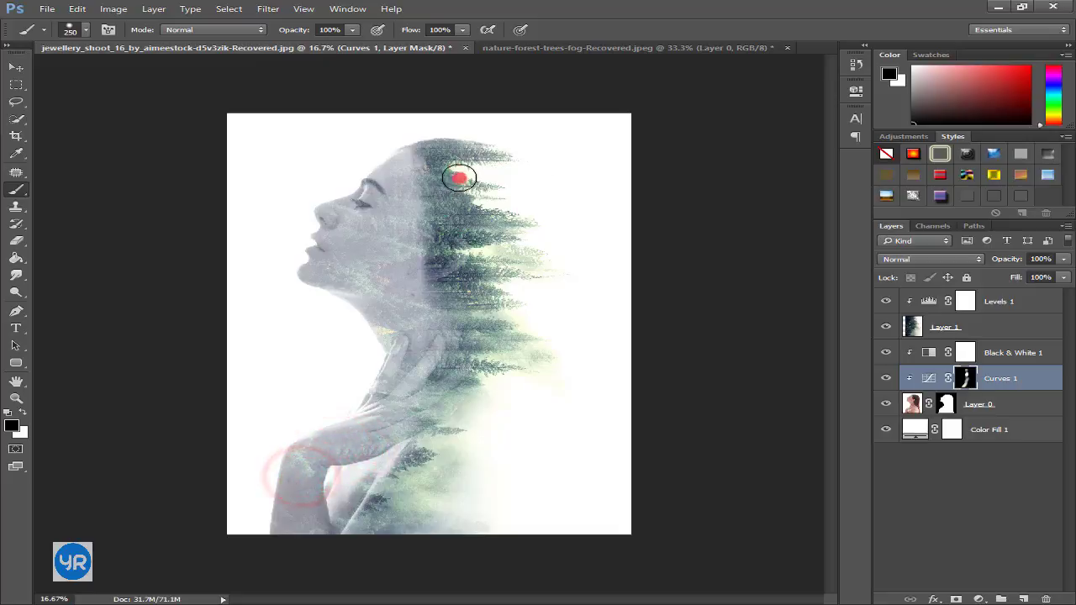
Paint white on the mask over the hair and neck to reveal more trees
mouse_move(459, 178)
mouse_down()
mouse_move(425, 243)
mouse_move(439, 156)
mouse_move(436, 193)
mouse_up()
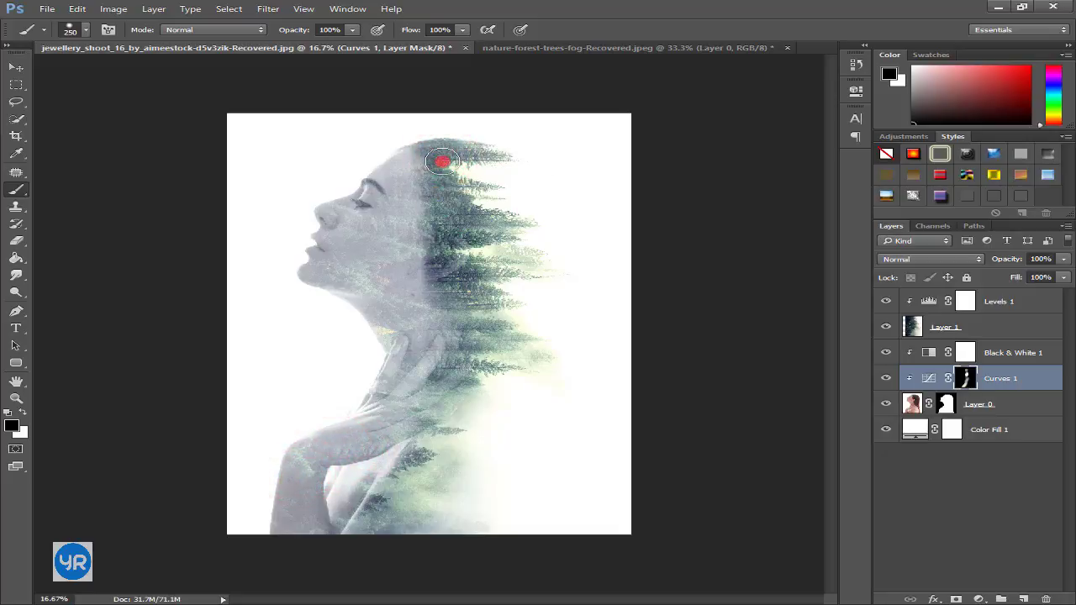
click(421, 229)
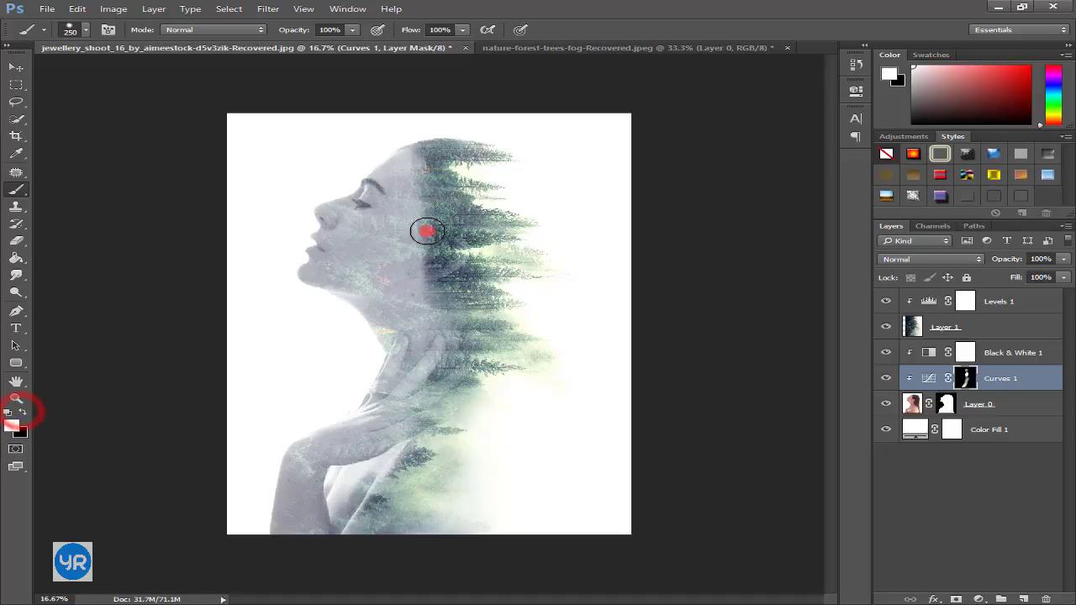
drag(446, 257, 454, 268)
click(450, 322)
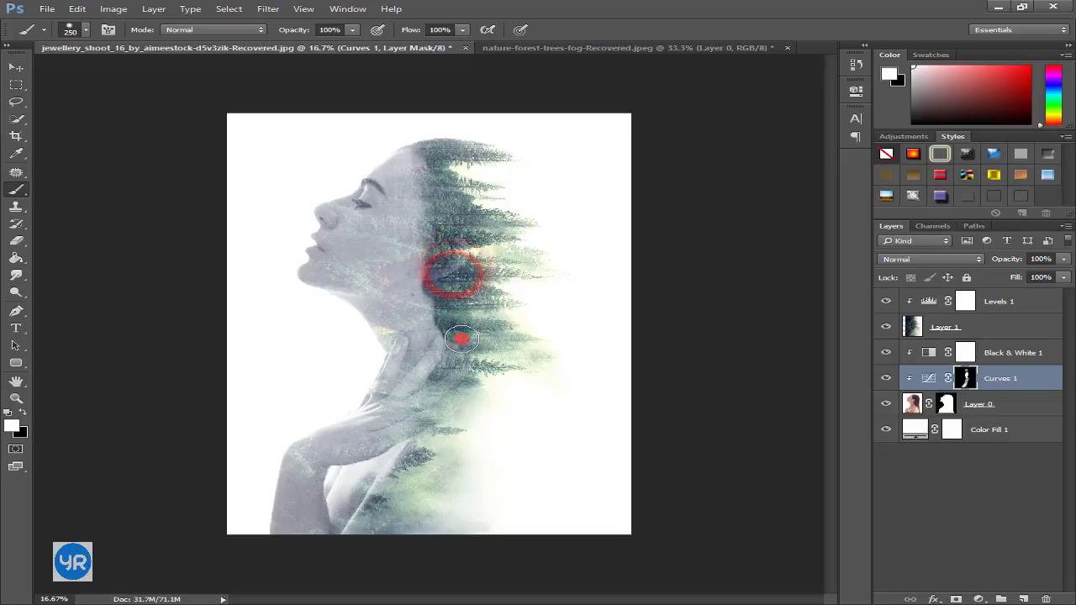
drag(450, 322, 473, 372)
drag(473, 412, 456, 423)
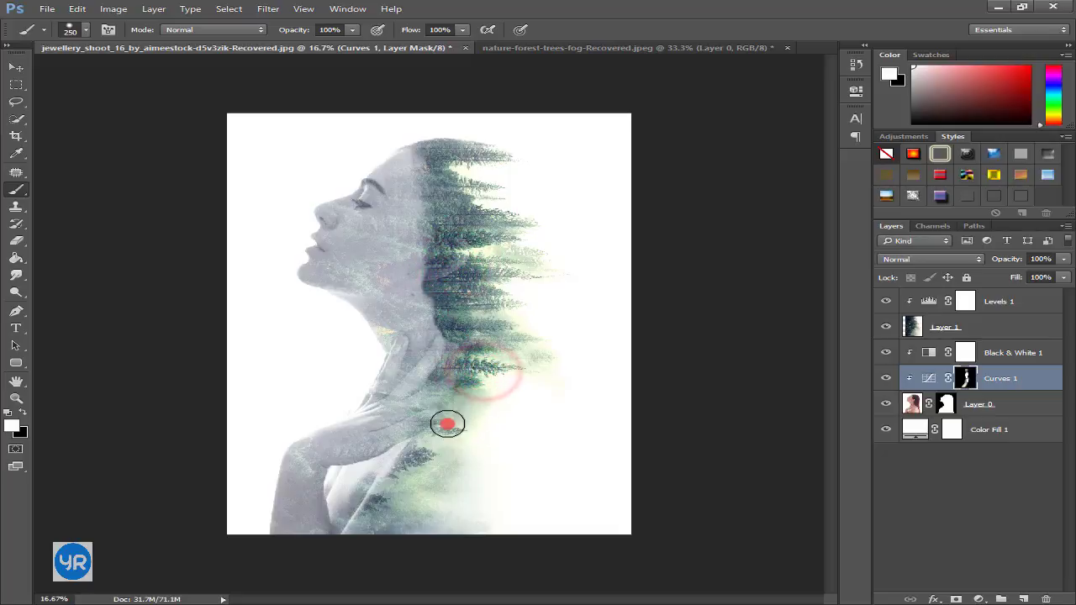
At 26% brush opacity, softly paint the neck, back of the head and chest
right_click(454, 336)
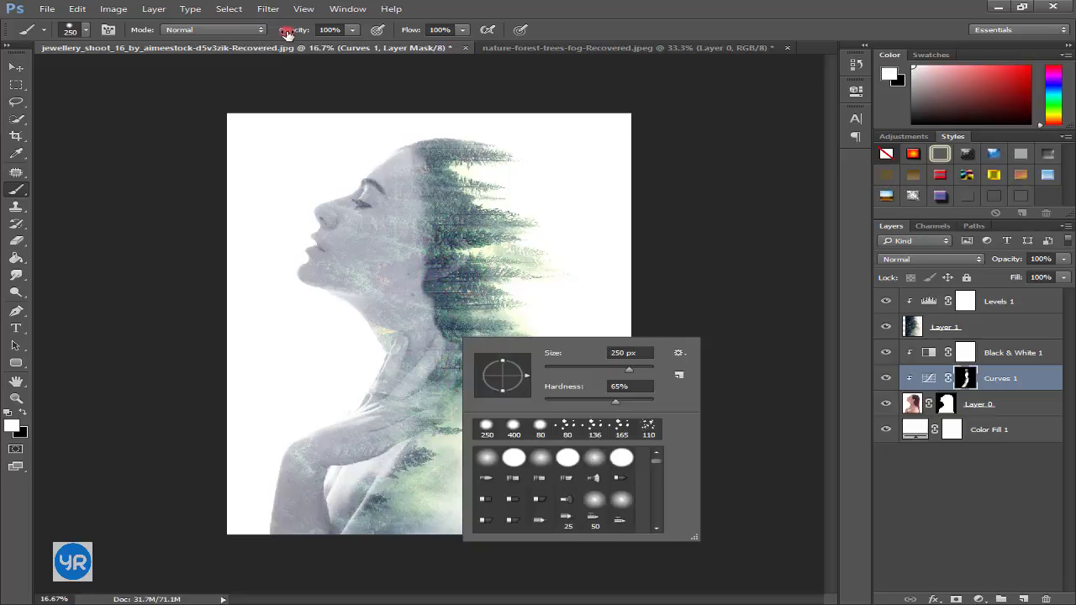
drag(287, 33, 257, 30)
mouse_move(481, 363)
mouse_down()
mouse_move(474, 308)
mouse_move(454, 343)
mouse_up()
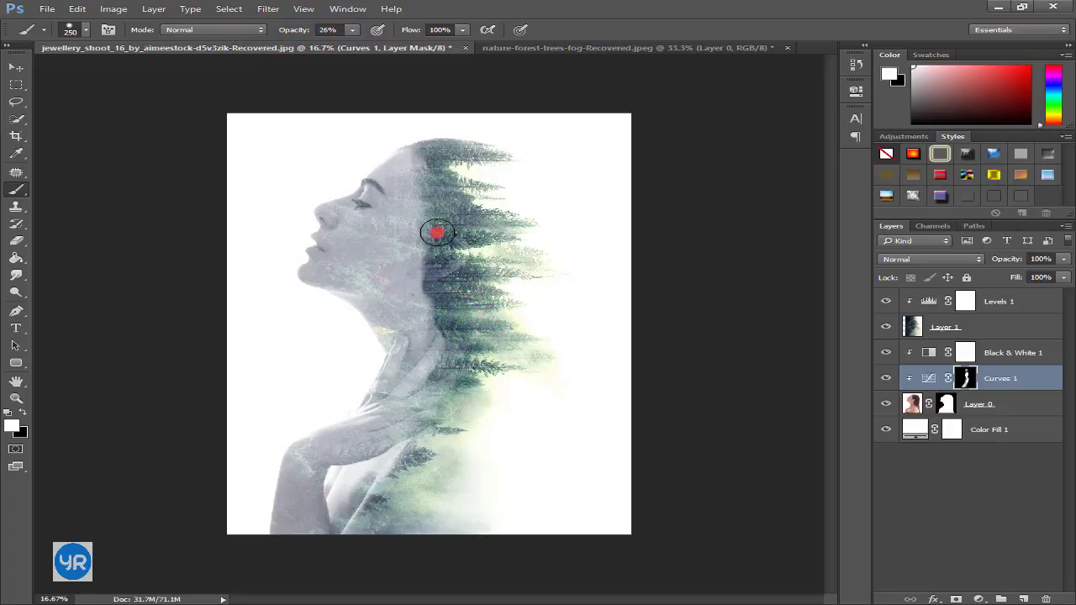
drag(436, 189, 435, 158)
mouse_move(446, 339)
mouse_down()
mouse_move(468, 401)
mouse_move(411, 484)
mouse_up()
mouse_move(373, 527)
mouse_down()
mouse_move(428, 480)
mouse_move(333, 502)
mouse_move(895, 469)
mouse_up()
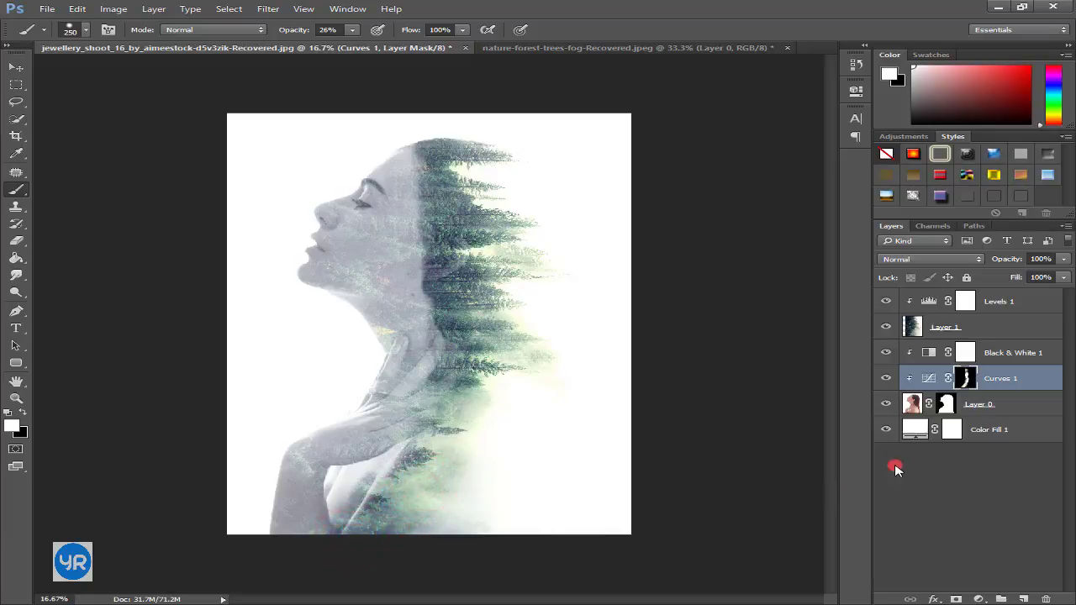
Add a Gradient Map adjustment layer above Levels 1 and bring up its Gradient Editor
click(998, 305)
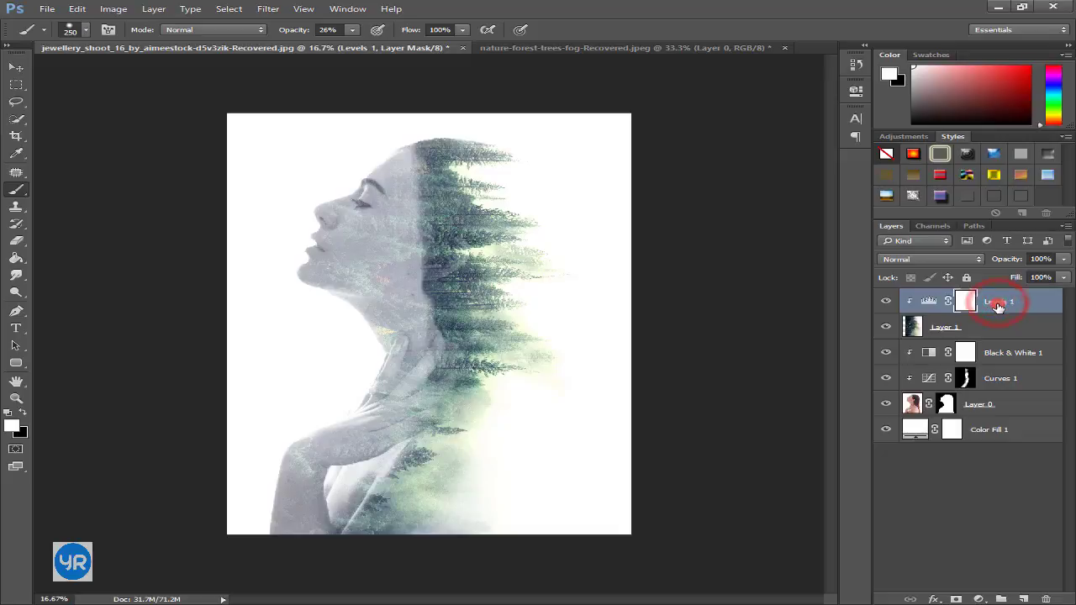
click(980, 600)
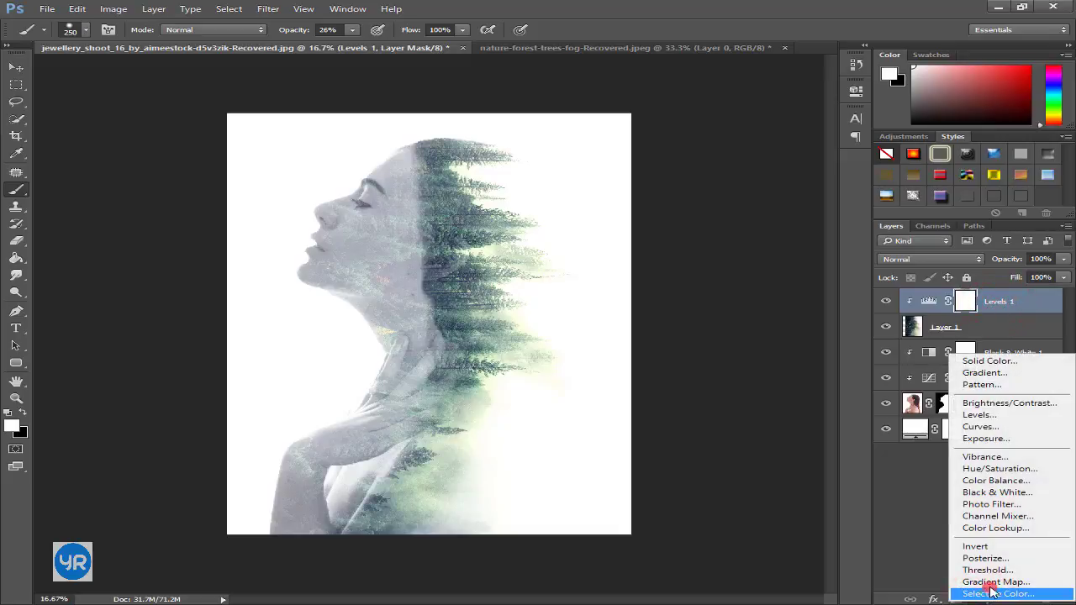
click(992, 582)
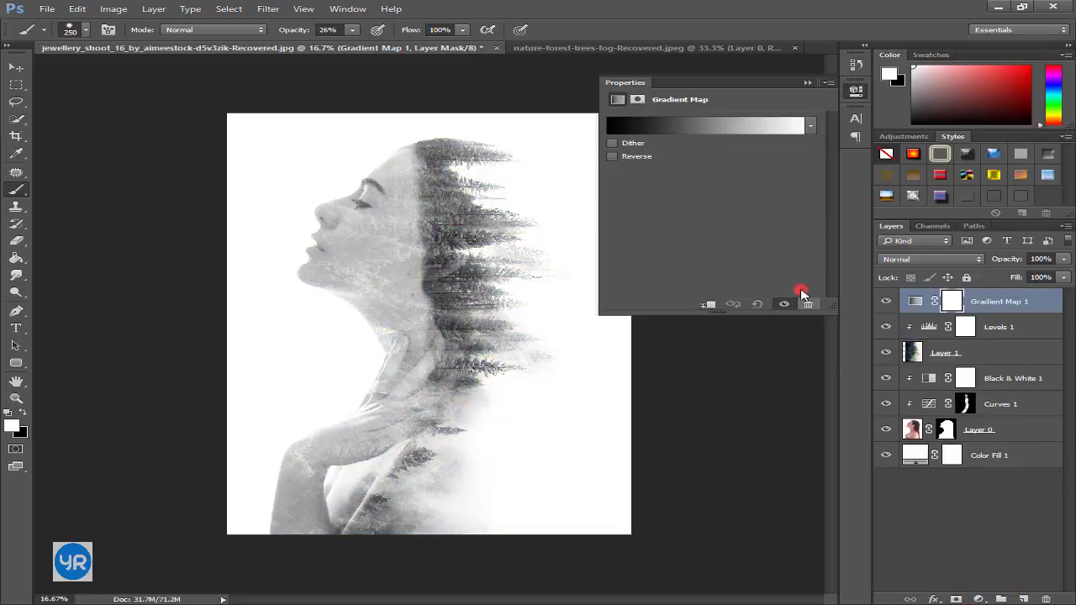
click(662, 125)
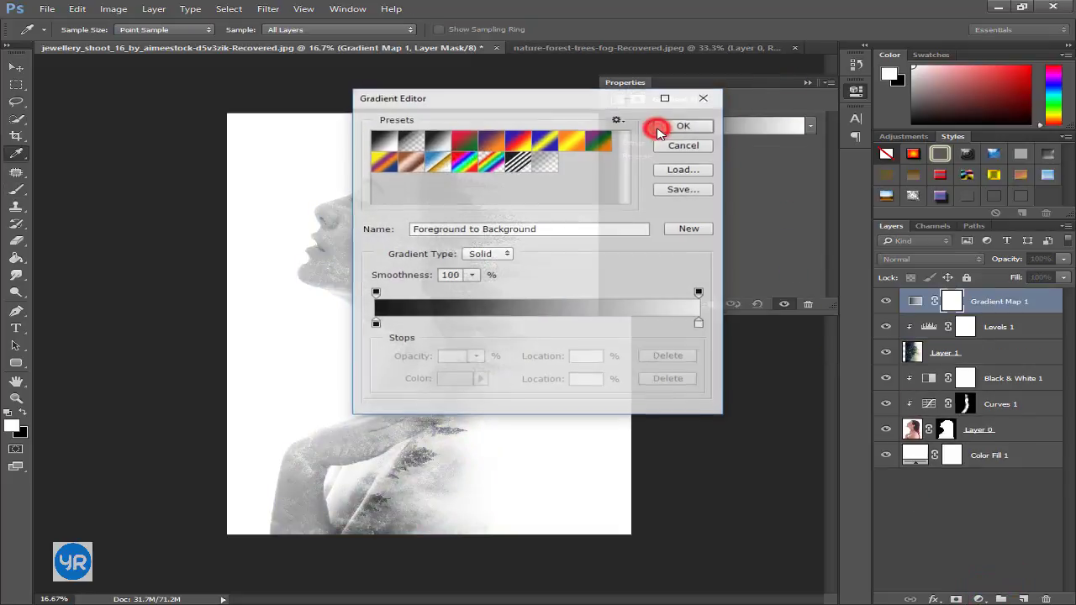
drag(531, 104, 733, 165)
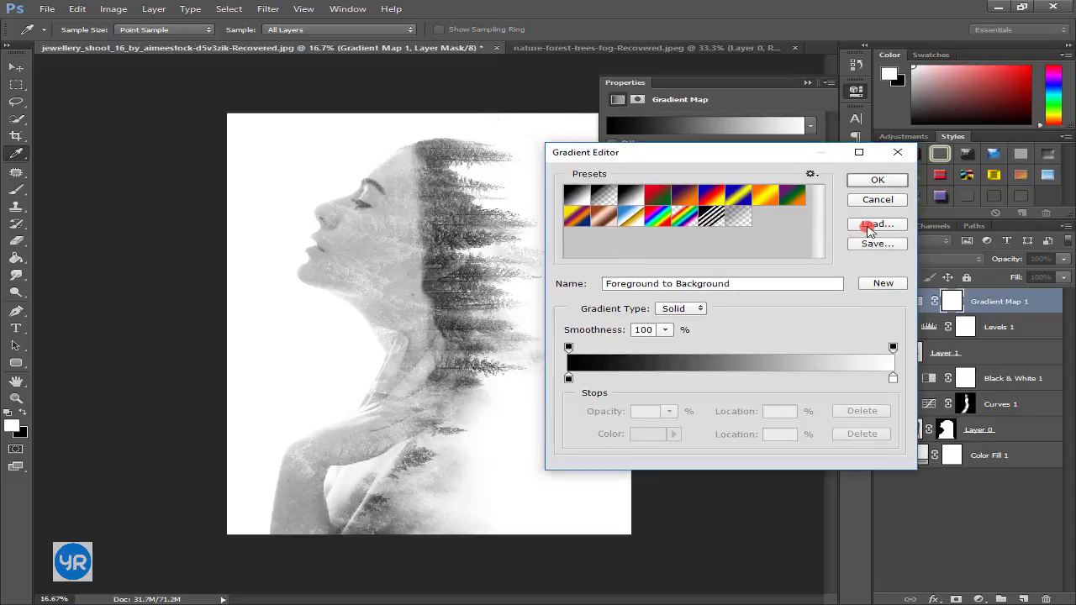
Append the Photographic Toning gradient presets and preview Blue 2 on the image
click(869, 235)
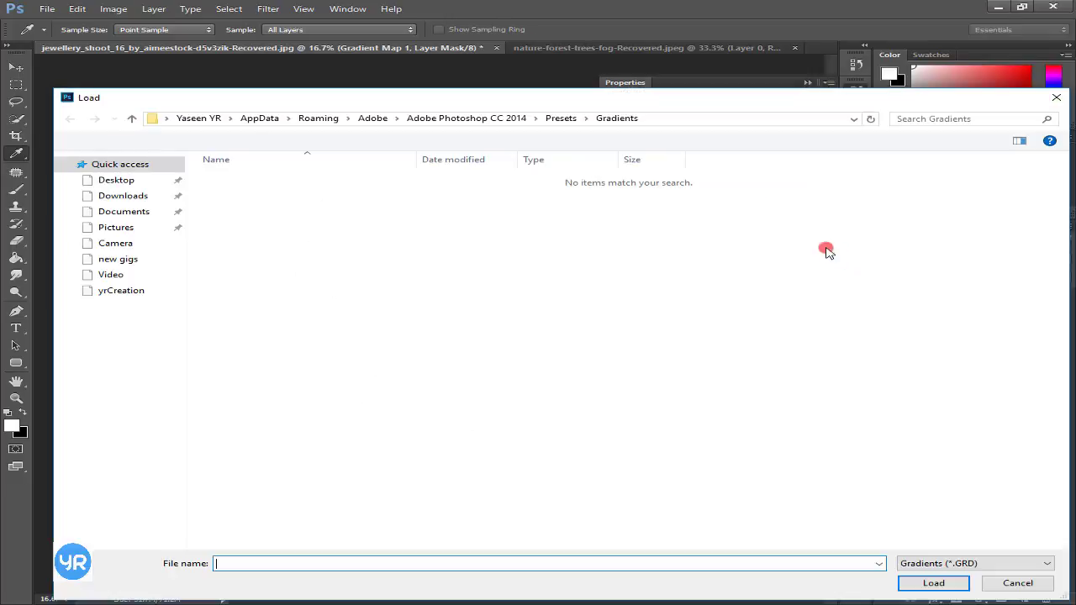
click(1017, 101)
click(1051, 97)
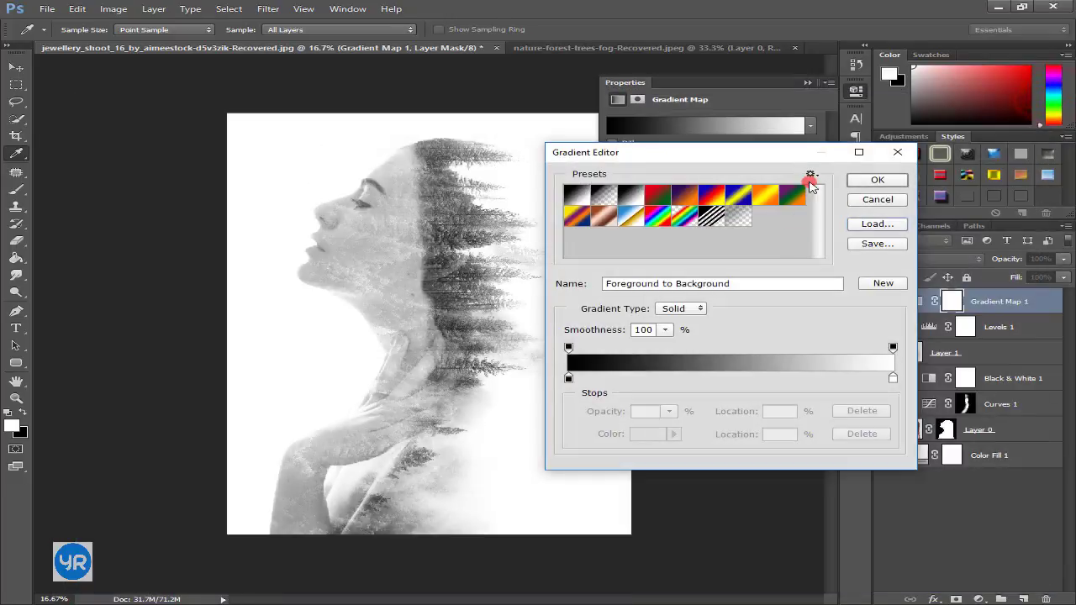
click(810, 179)
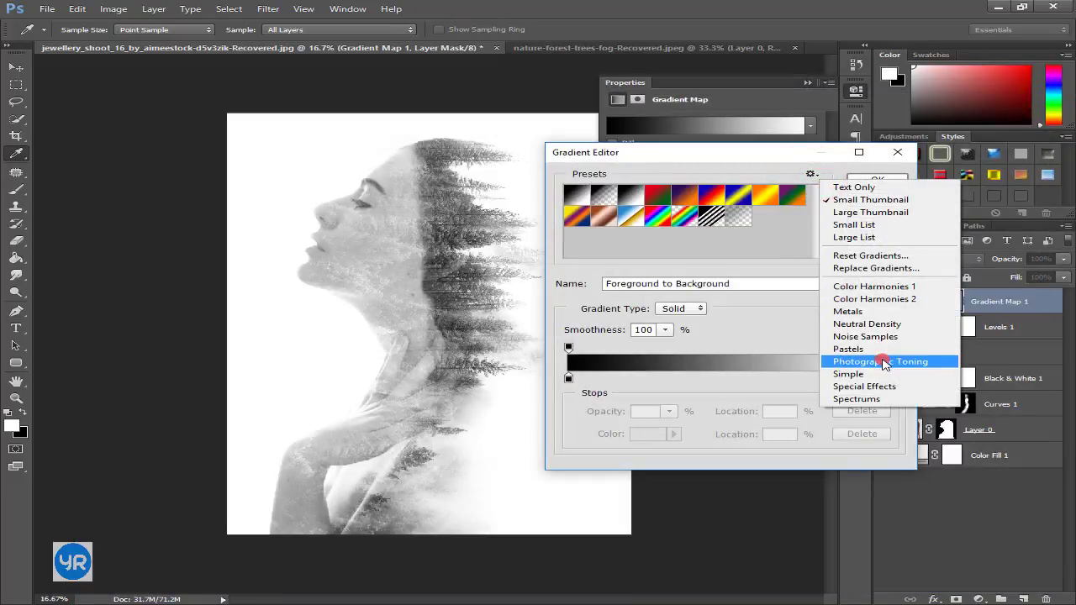
click(883, 361)
click(587, 237)
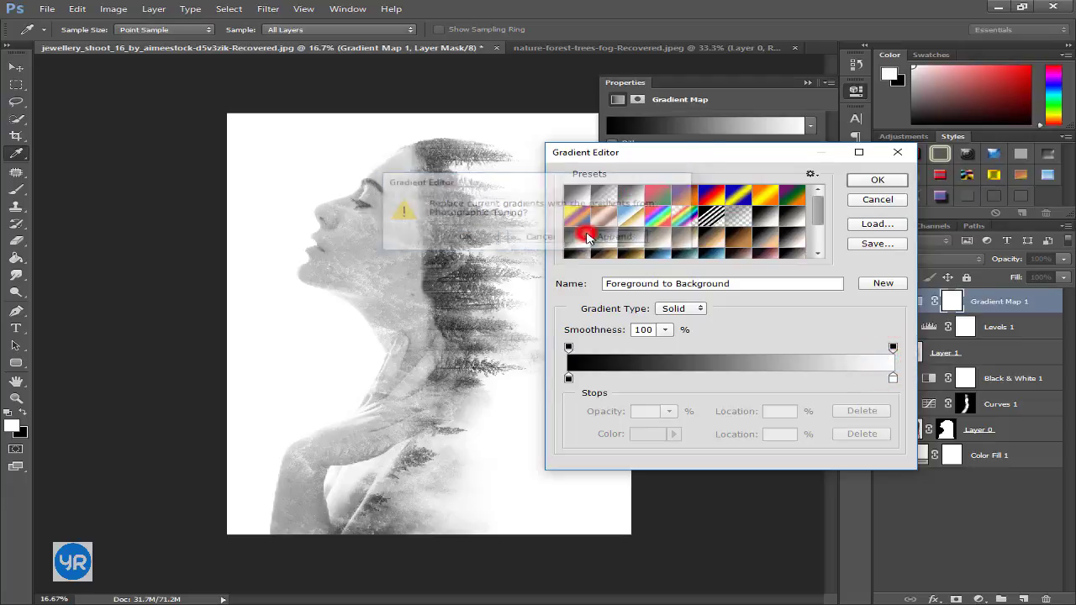
click(688, 247)
Try Copper 1, Cyanotype, Blue 1 and Transparent Rainbow, then apply Foreground to Transparent
scroll(689, 257, down, 1)
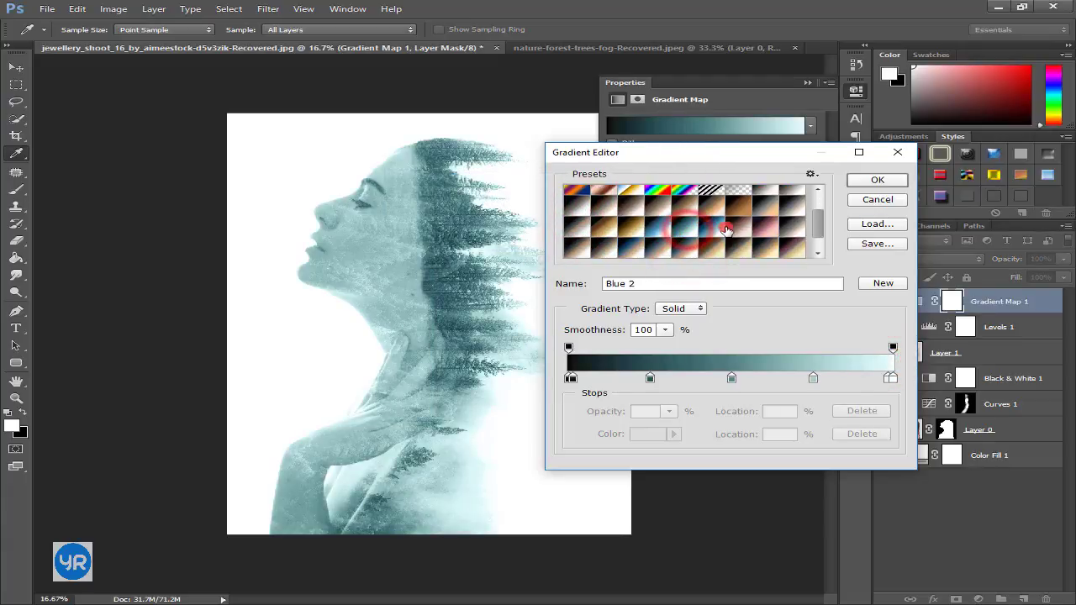
click(714, 229)
click(711, 233)
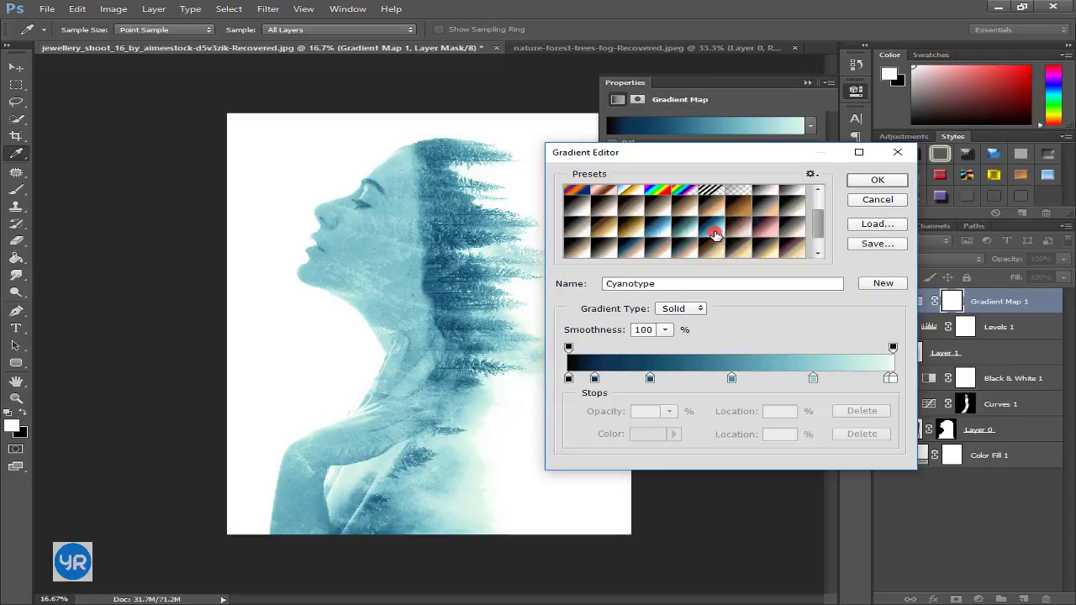
click(661, 228)
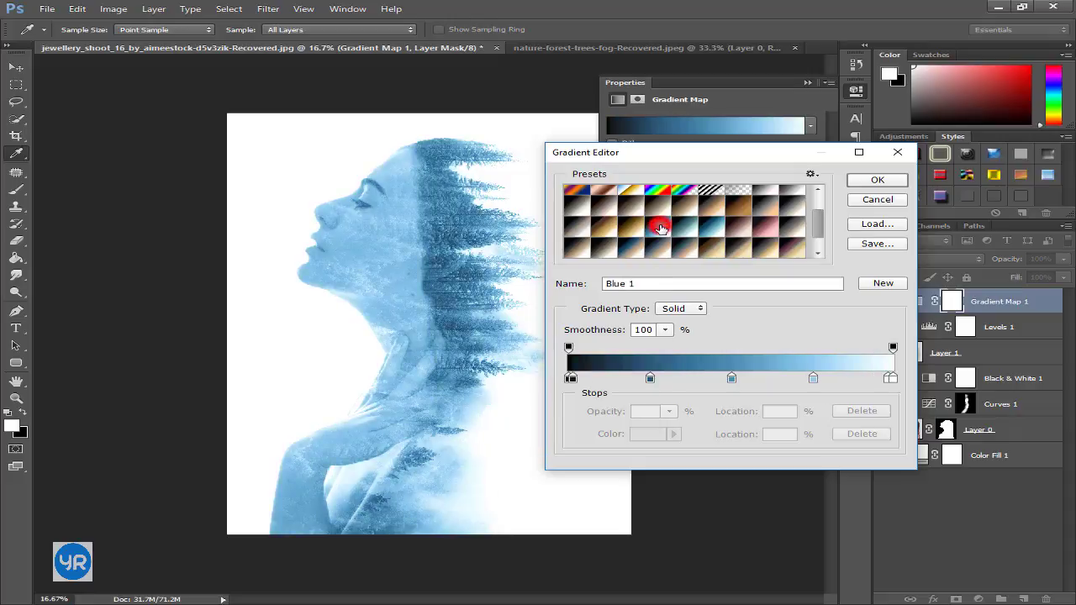
click(679, 193)
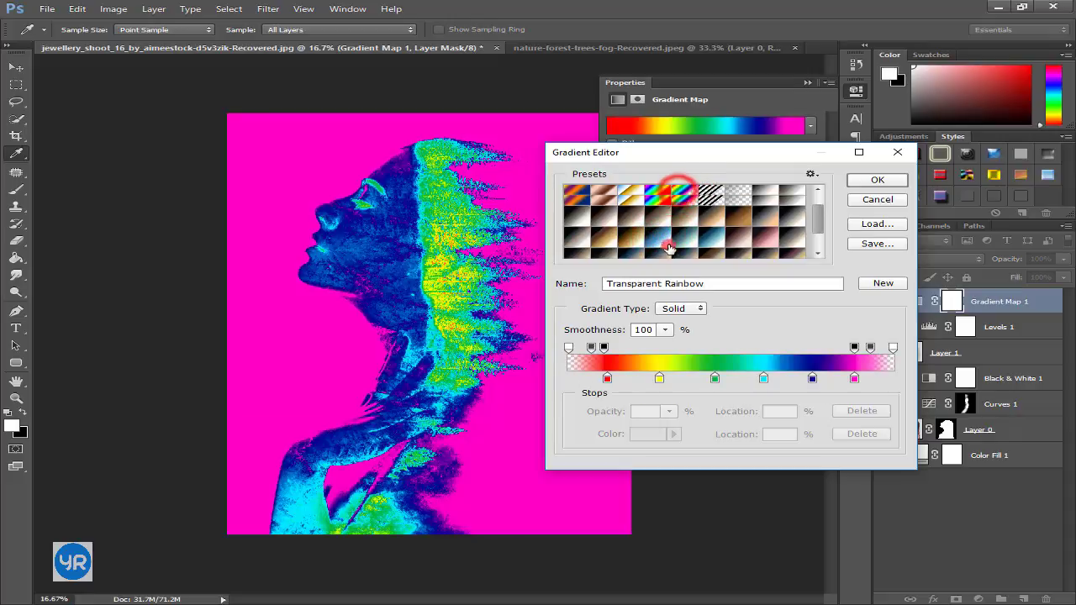
scroll(673, 201, up, 1)
click(599, 198)
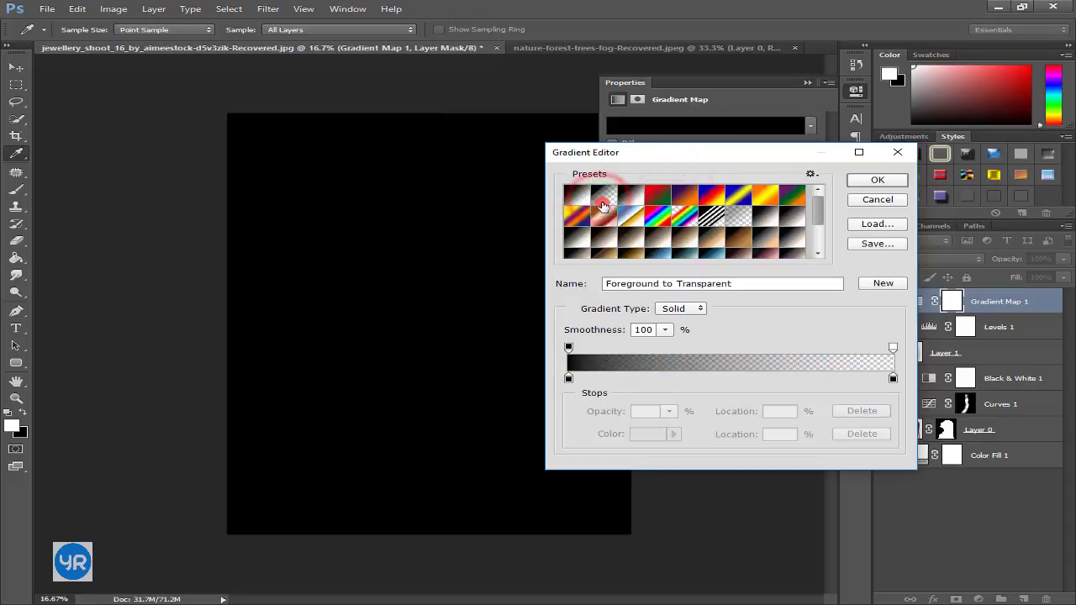
Set the gradient's left colour stop to pale lavender #ebbcff
click(568, 380)
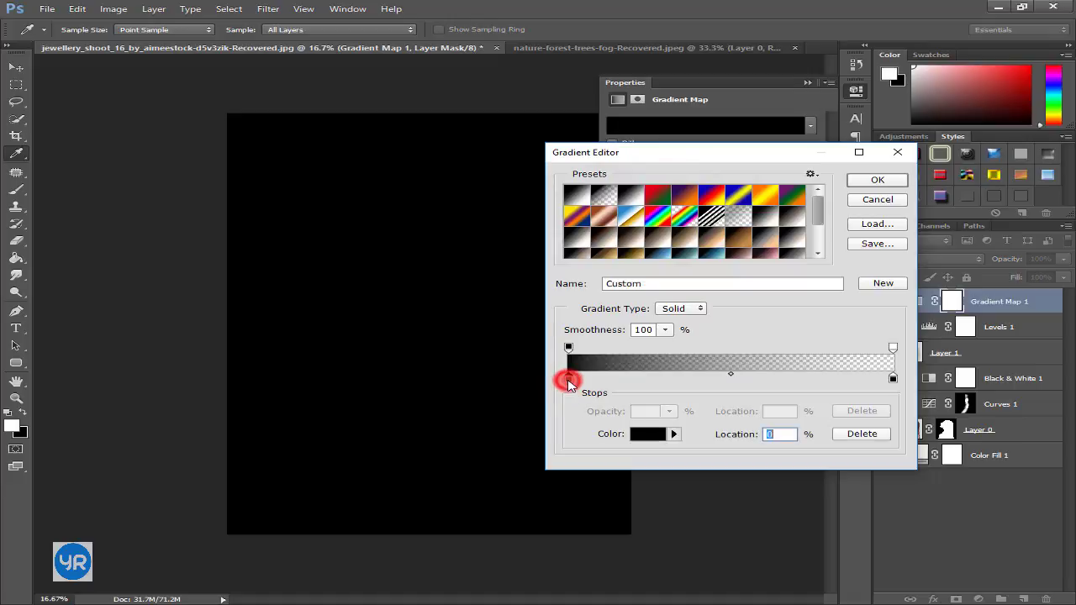
click(636, 432)
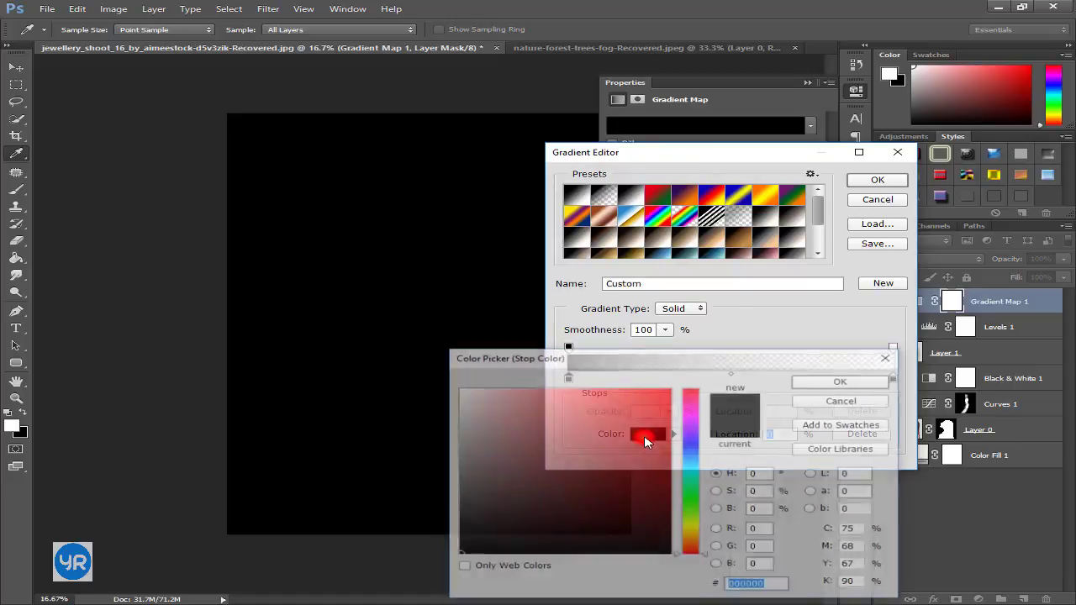
mouse_move(669, 408)
mouse_down()
mouse_move(670, 462)
mouse_move(533, 452)
mouse_up()
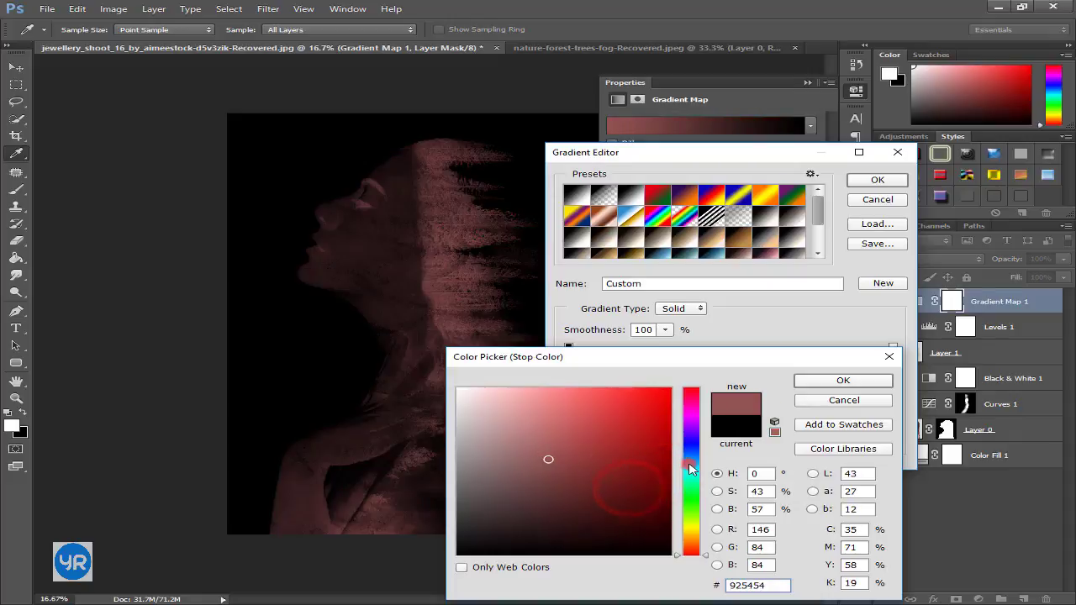
drag(691, 450, 696, 429)
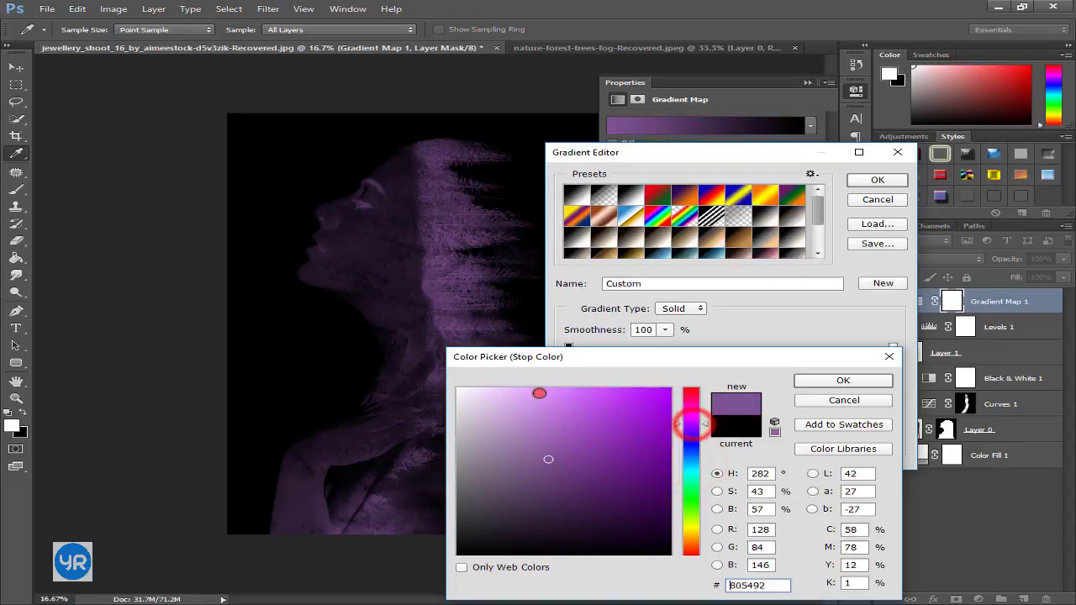
drag(538, 389, 513, 389)
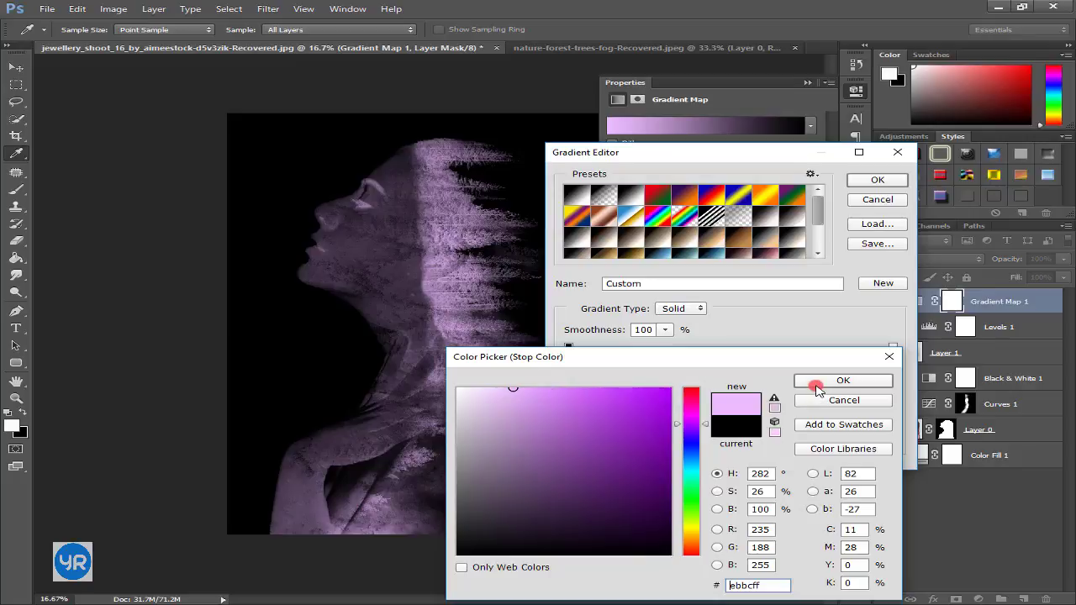
click(820, 382)
Set the gradient's right colour stop to soft cyan-blue #6ca5c2
click(893, 378)
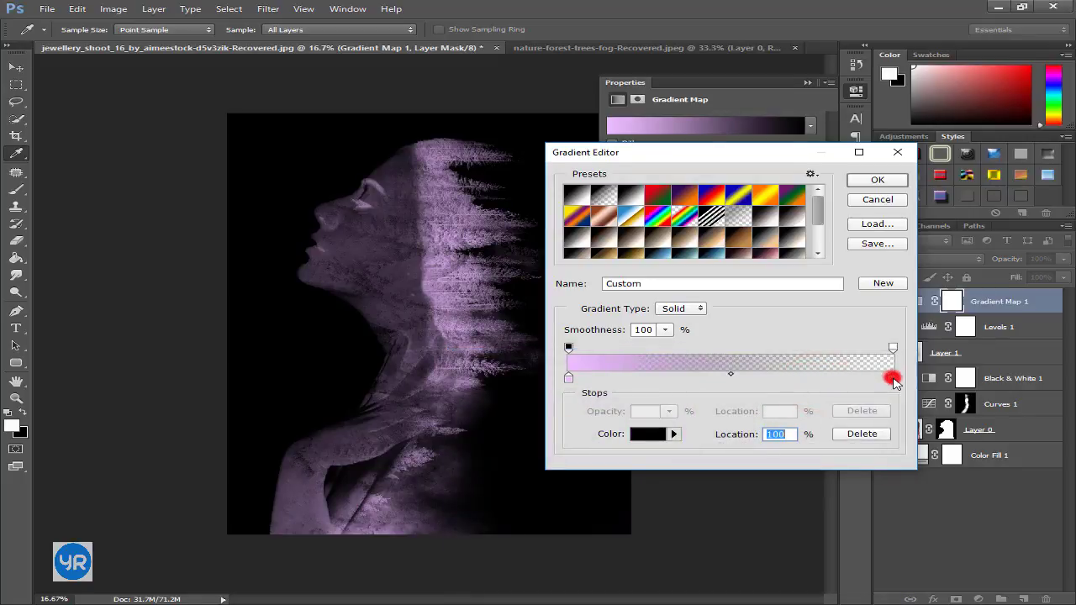
double_click(893, 378)
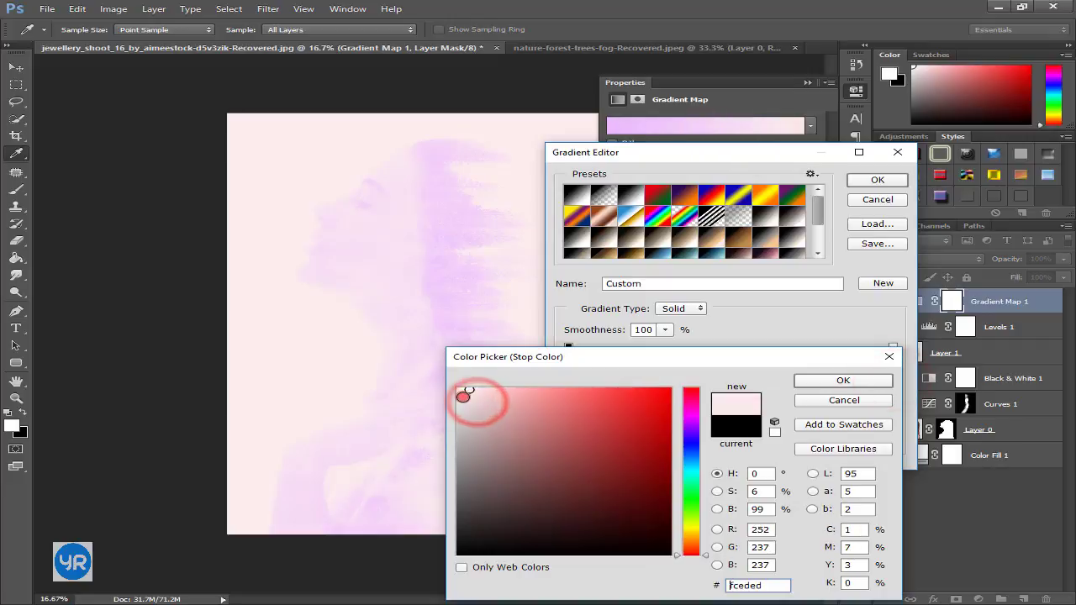
drag(485, 413, 494, 467)
drag(691, 479, 692, 452)
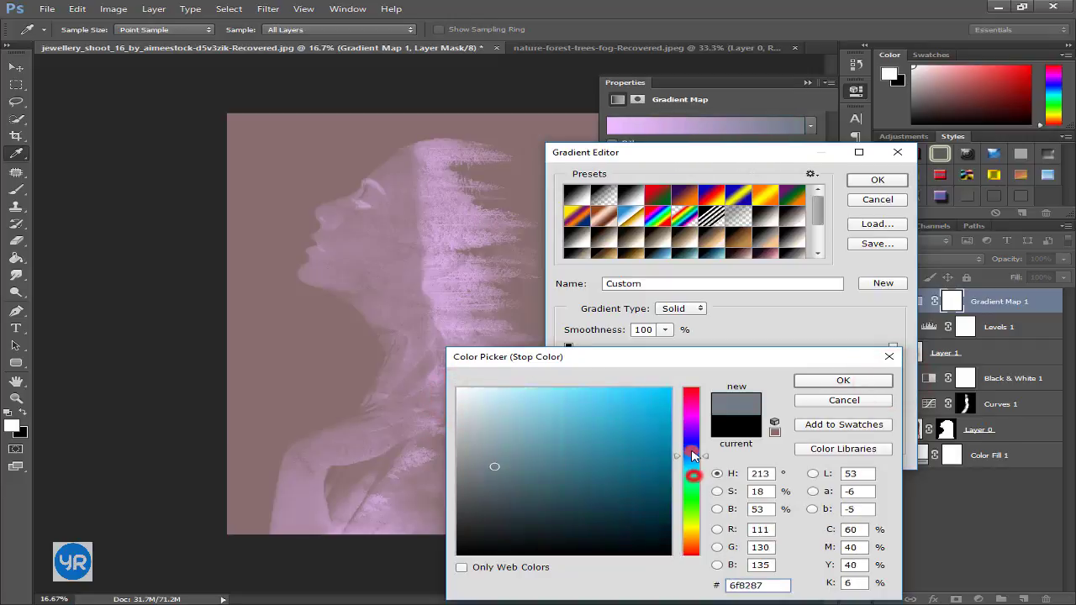
drag(651, 391, 554, 430)
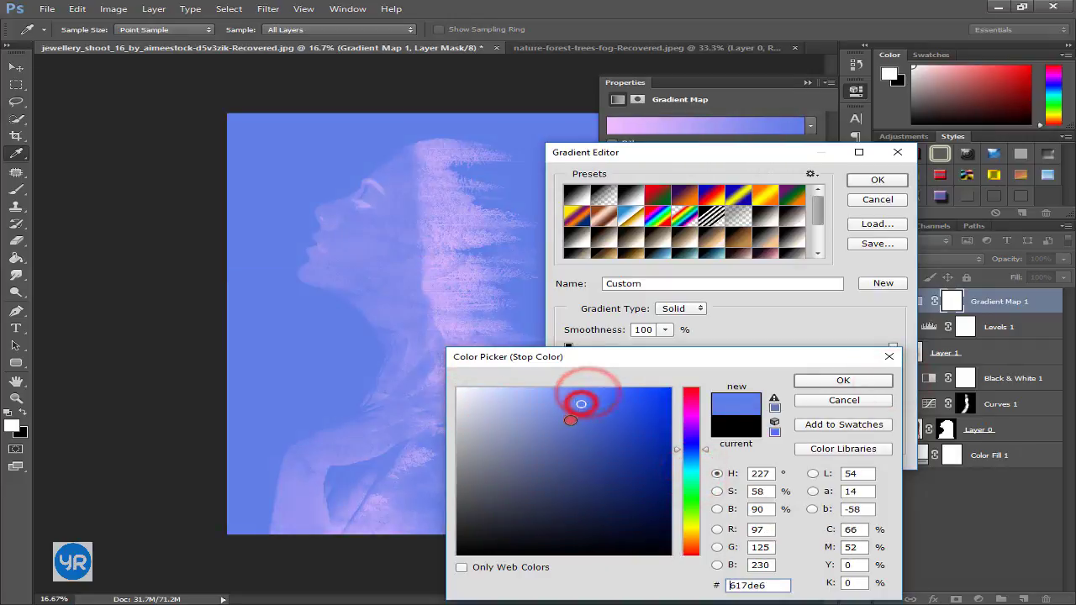
drag(699, 469, 691, 462)
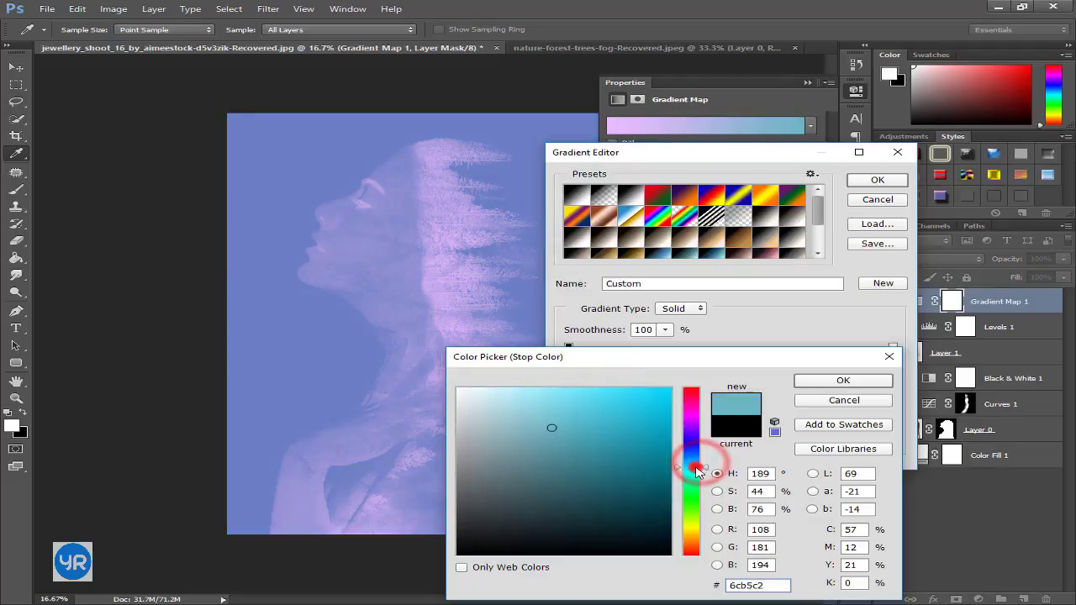
click(843, 380)
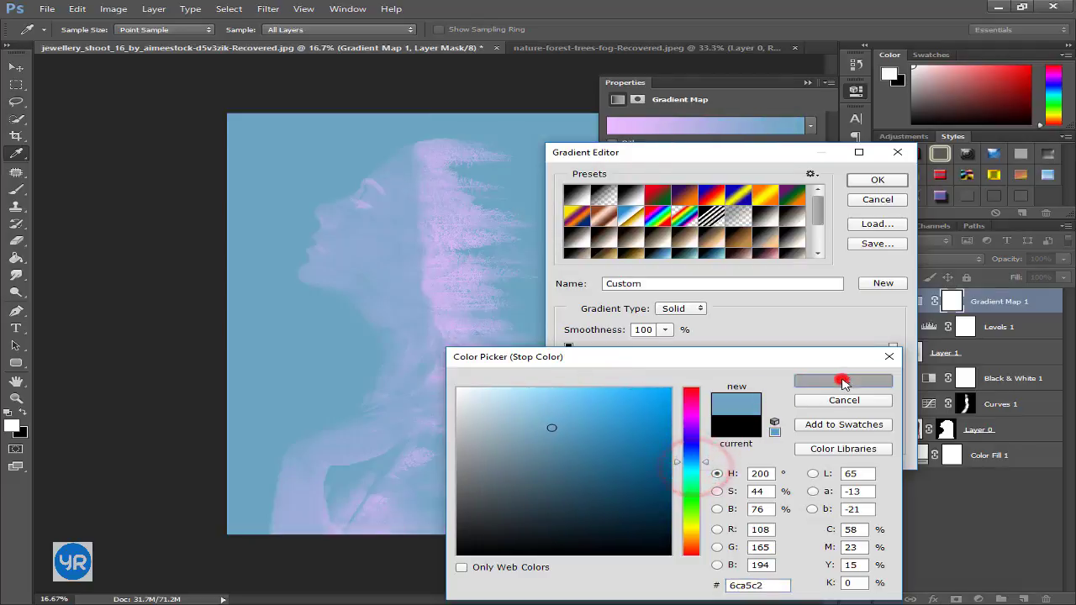
Apply the lavender-to-blue gradient, blend Gradient Map 1 in Soft Light, and reselect forest Layer 1
click(890, 180)
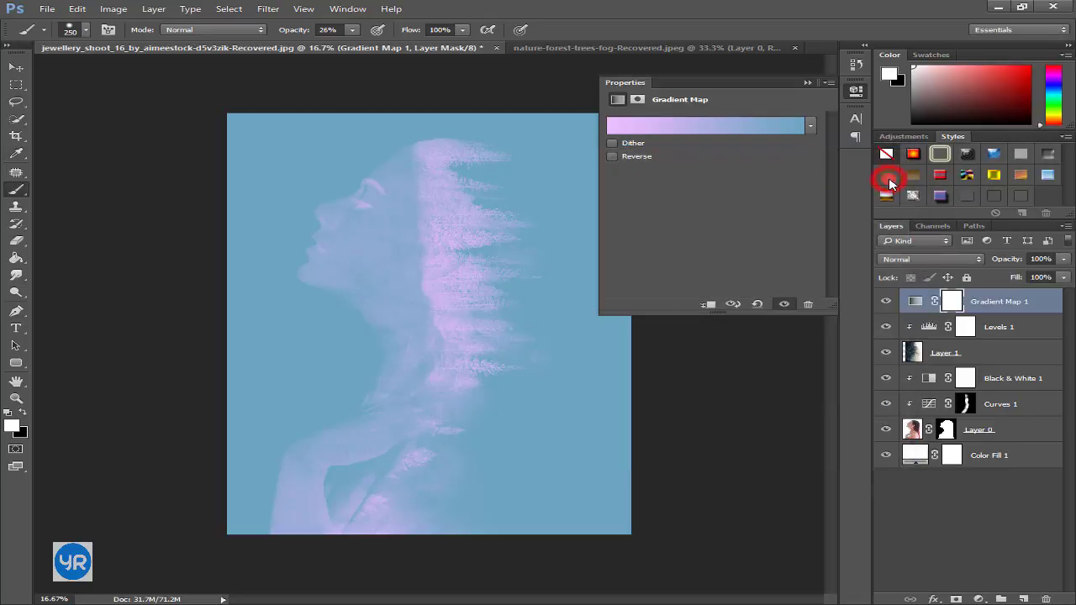
click(915, 261)
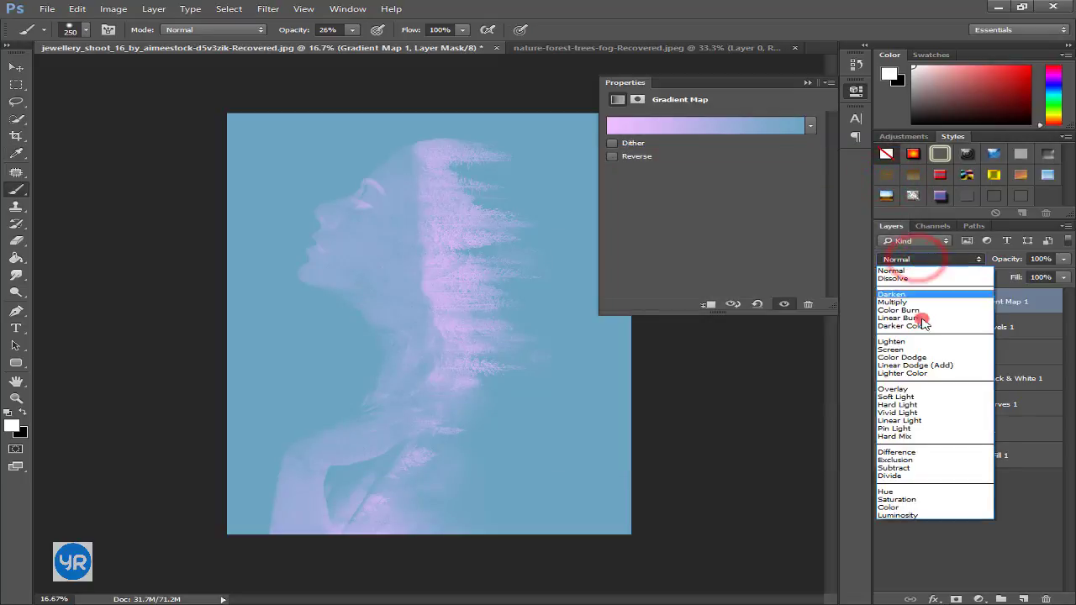
click(918, 397)
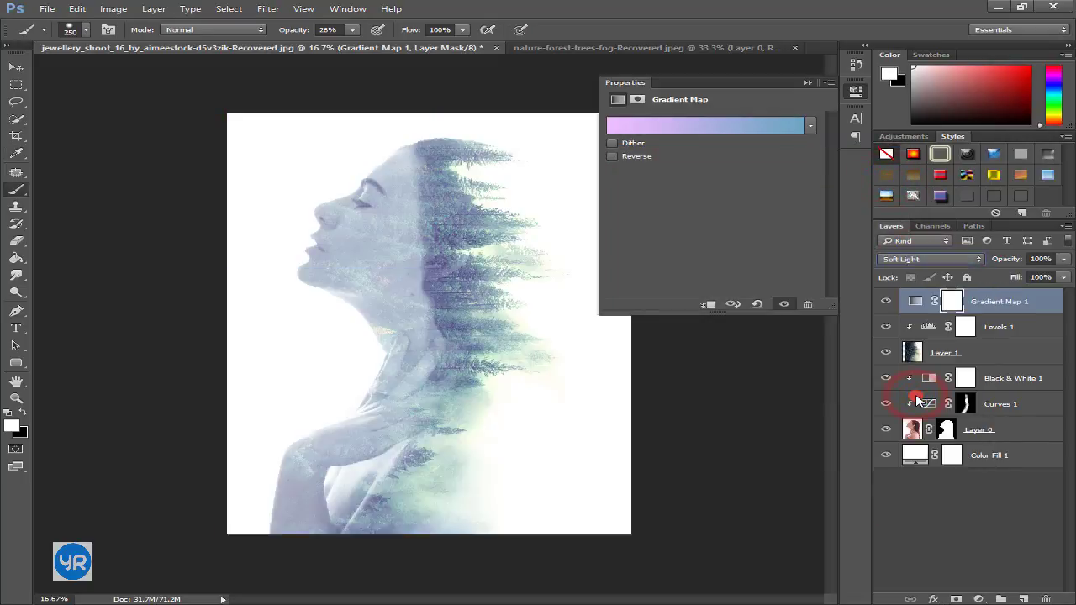
click(781, 151)
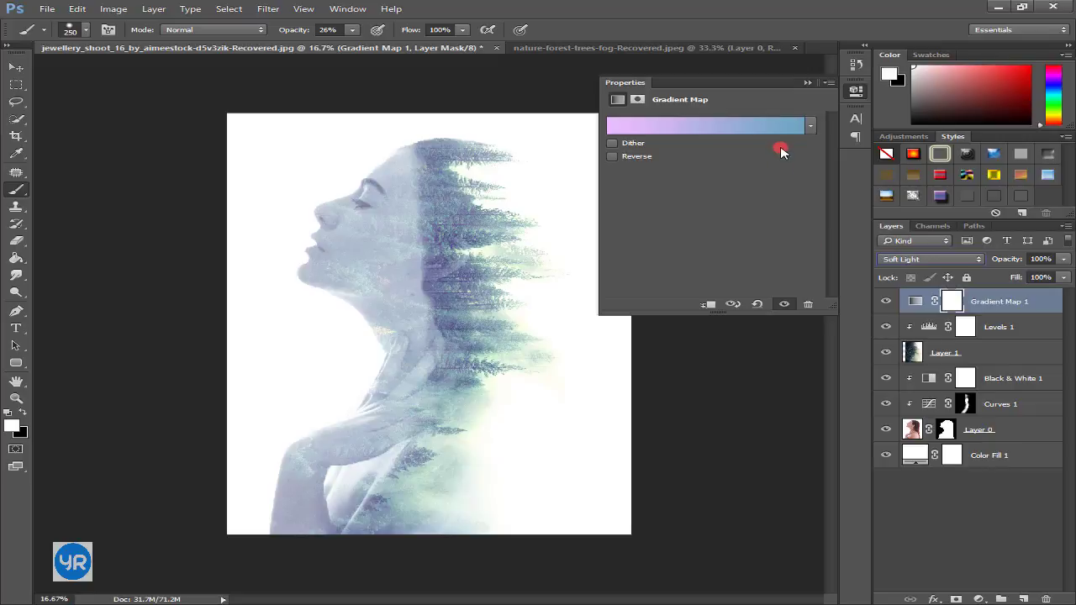
click(806, 83)
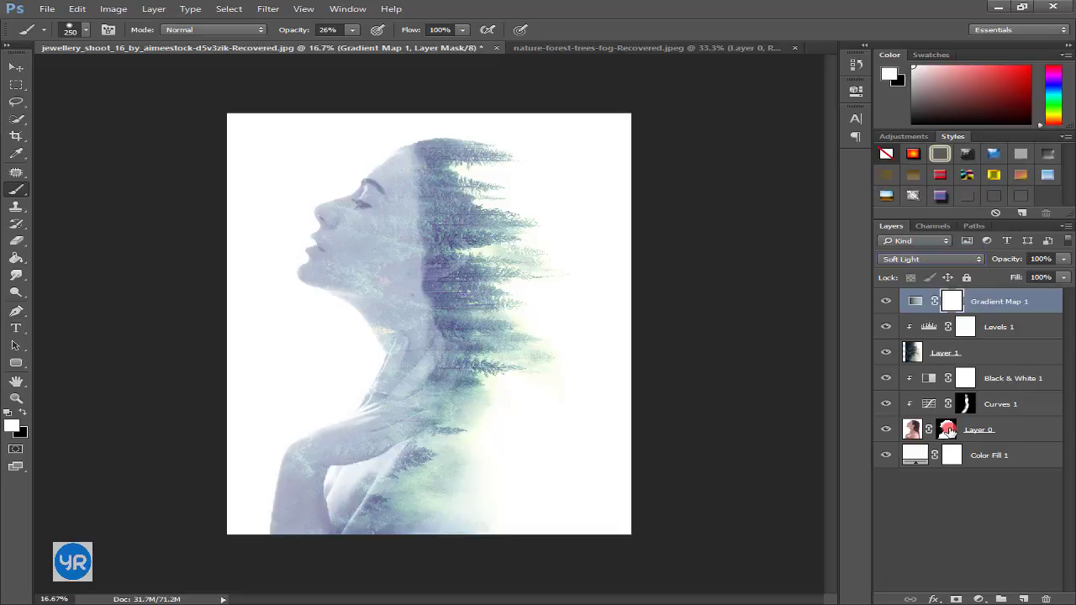
click(947, 355)
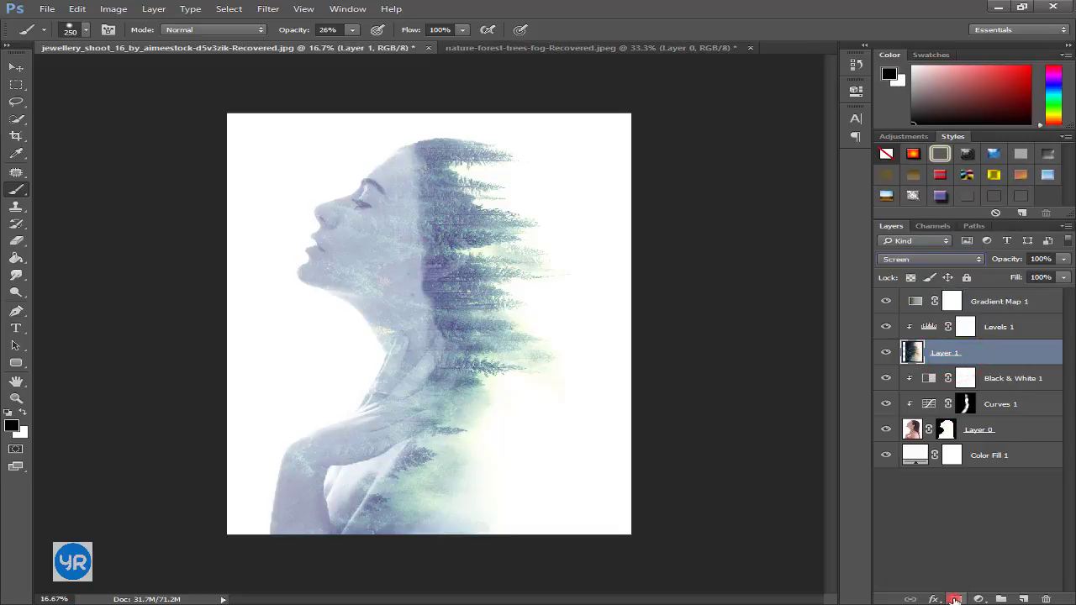
Add a layer mask to forest Layer 1 and paint black around the woman's eye
click(955, 599)
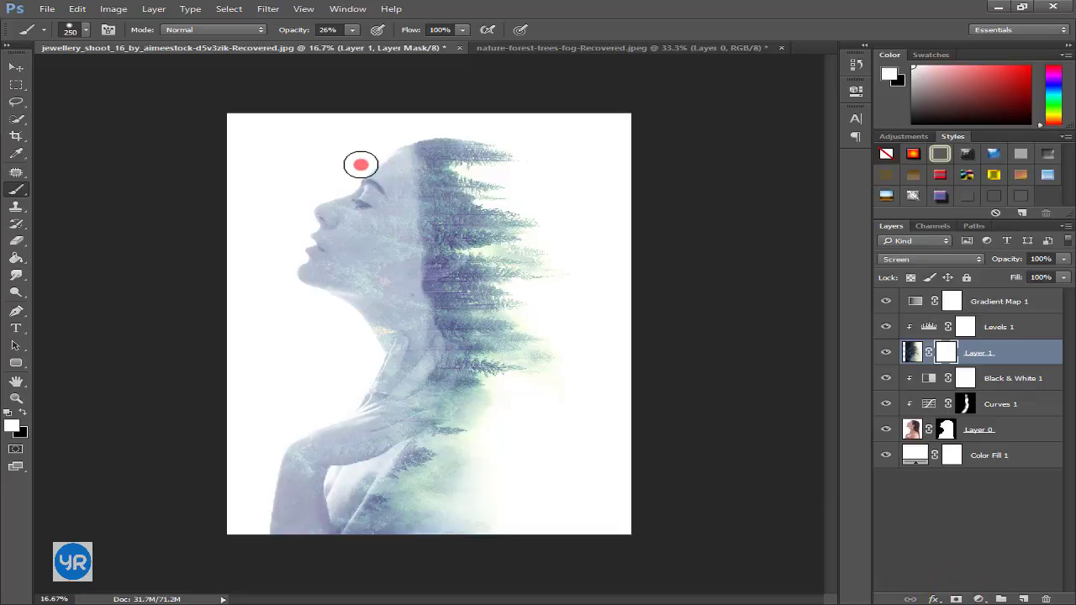
drag(360, 165, 363, 209)
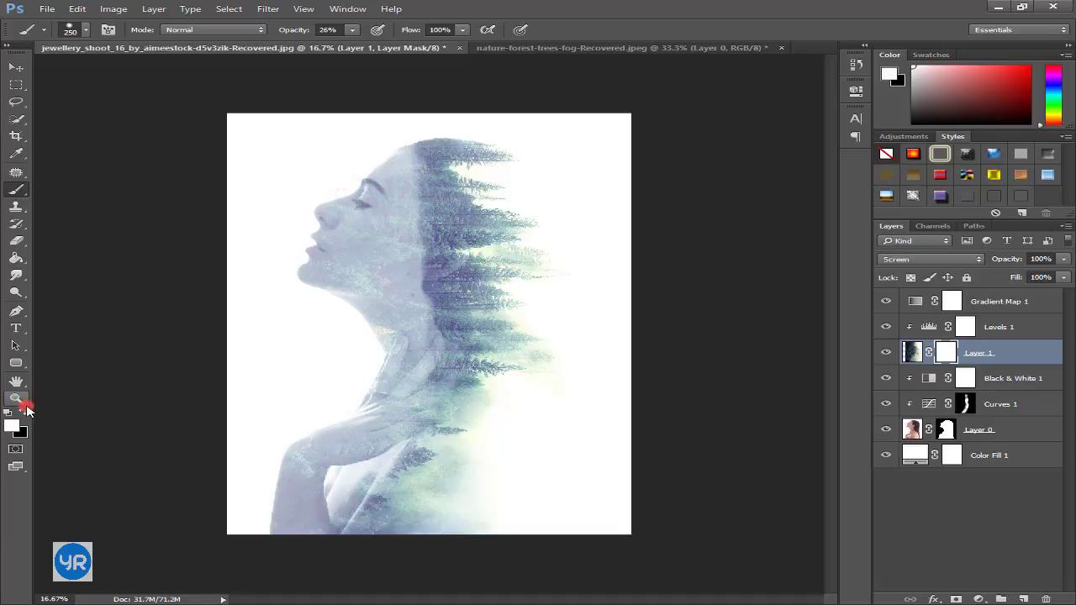
mouse_move(384, 185)
mouse_down()
mouse_move(340, 208)
mouse_move(382, 238)
mouse_move(389, 267)
mouse_move(391, 177)
mouse_move(394, 241)
mouse_up()
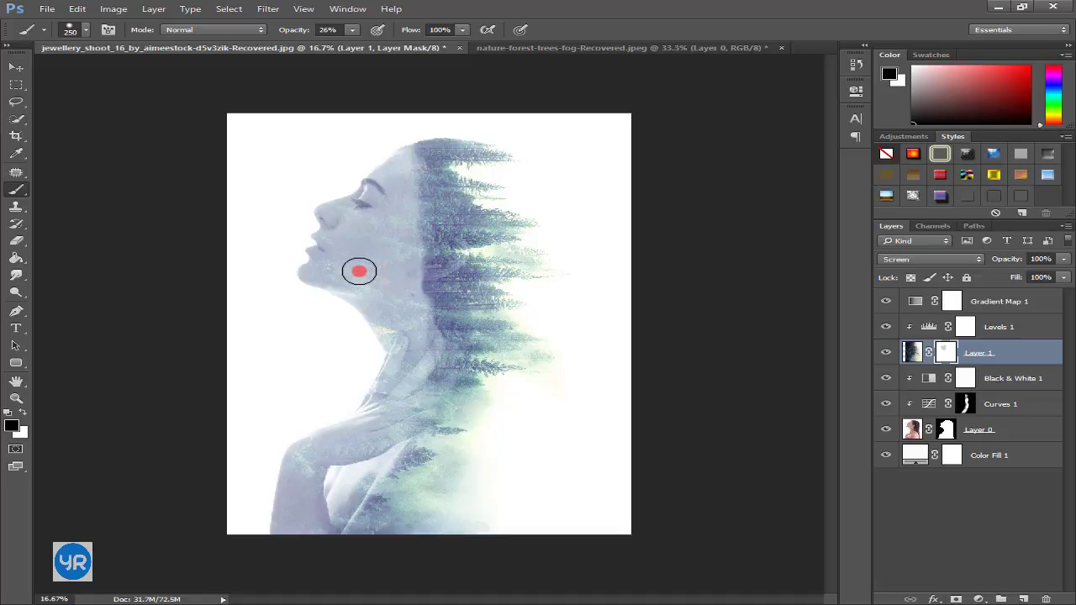
click(309, 30)
Set the brush to 100% opacity using the 500 px soft brush preset
drag(382, 32, 633, 28)
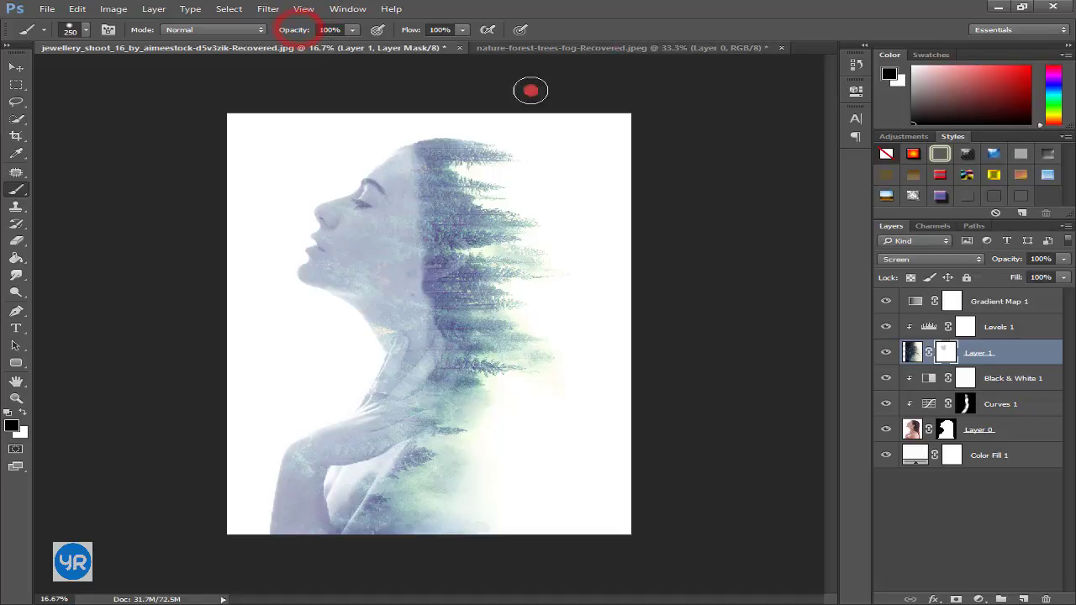
mouse_move(385, 210)
mouse_down()
mouse_move(370, 250)
mouse_move(355, 204)
mouse_move(343, 207)
mouse_move(324, 250)
mouse_move(377, 266)
mouse_move(390, 167)
mouse_move(393, 253)
mouse_move(377, 291)
mouse_move(342, 293)
mouse_move(359, 228)
mouse_up()
right_click(392, 280)
double_click(385, 385)
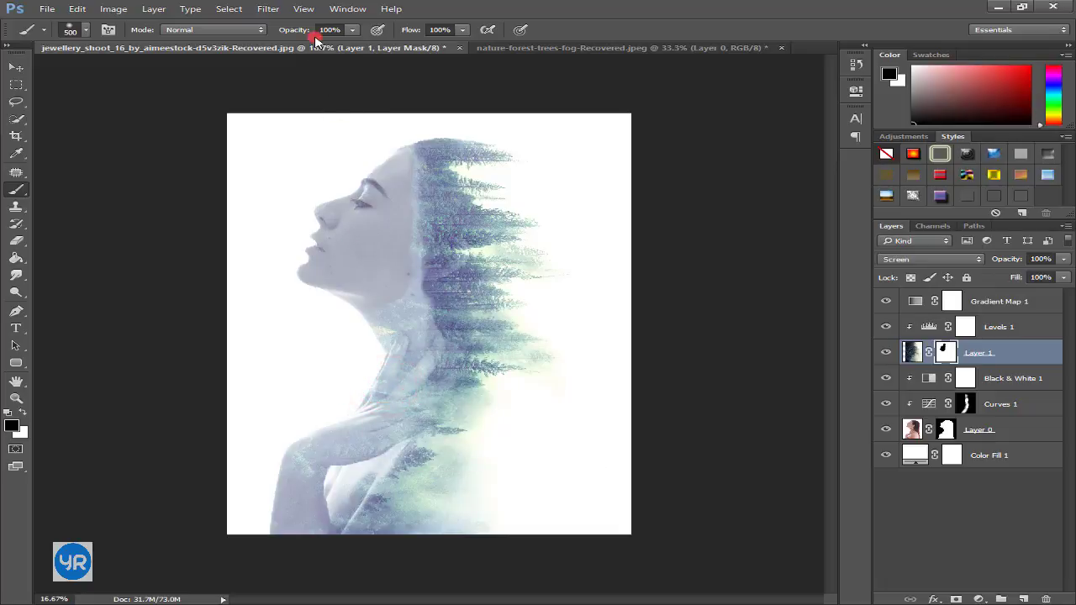
Paint the mask to clear the forest from cheek, chin, neck and up to the forehead
mouse_move(370, 211)
mouse_down()
mouse_move(390, 221)
mouse_move(390, 284)
mouse_move(360, 404)
mouse_move(308, 449)
mouse_move(252, 439)
mouse_move(291, 511)
mouse_move(335, 472)
mouse_move(348, 420)
mouse_move(392, 372)
mouse_move(387, 160)
mouse_up()
mouse_move(279, 291)
mouse_down()
mouse_move(305, 257)
mouse_move(376, 358)
mouse_move(291, 507)
mouse_move(338, 492)
mouse_move(314, 521)
mouse_move(308, 512)
mouse_move(267, 529)
mouse_up()
mouse_move(380, 346)
mouse_down()
mouse_move(365, 272)
mouse_move(341, 244)
mouse_move(384, 156)
mouse_move(313, 270)
mouse_move(391, 235)
mouse_move(392, 344)
mouse_move(274, 479)
mouse_move(409, 11)
mouse_move(390, 70)
mouse_up()
click(901, 346)
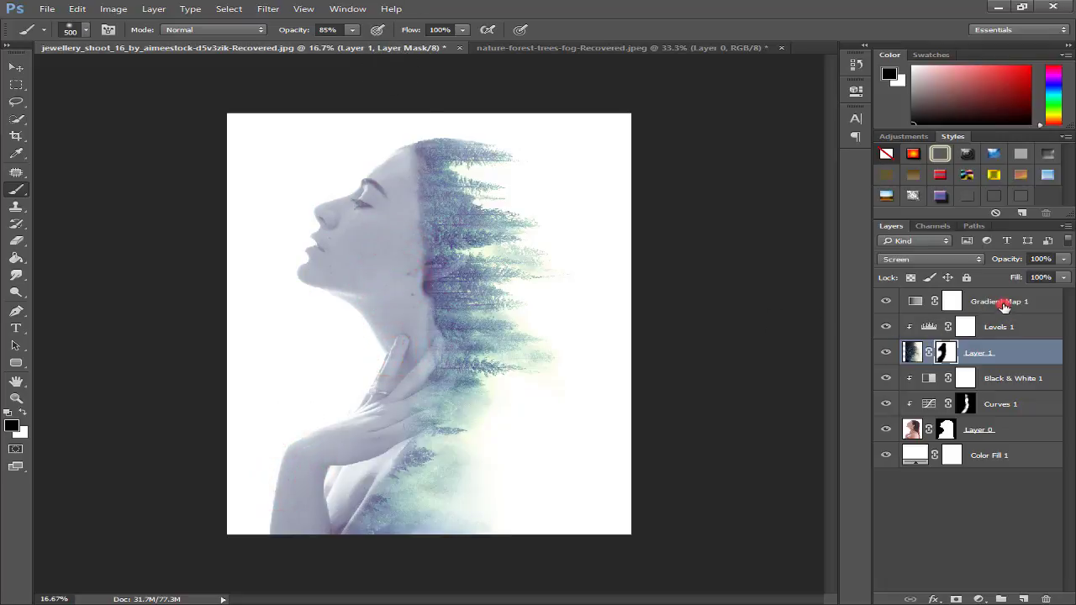
click(1002, 304)
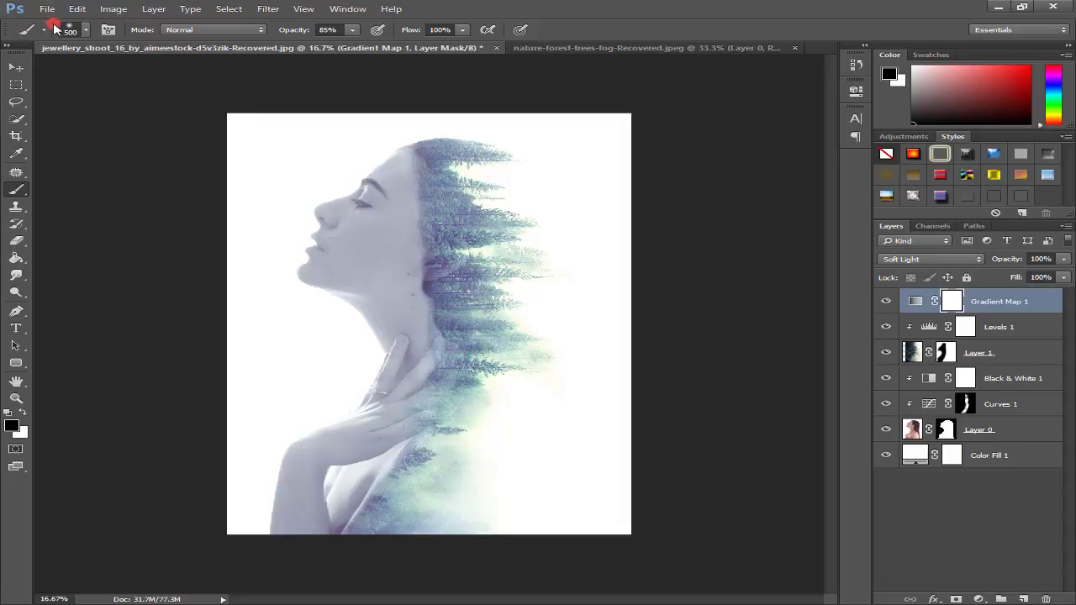
click(153, 322)
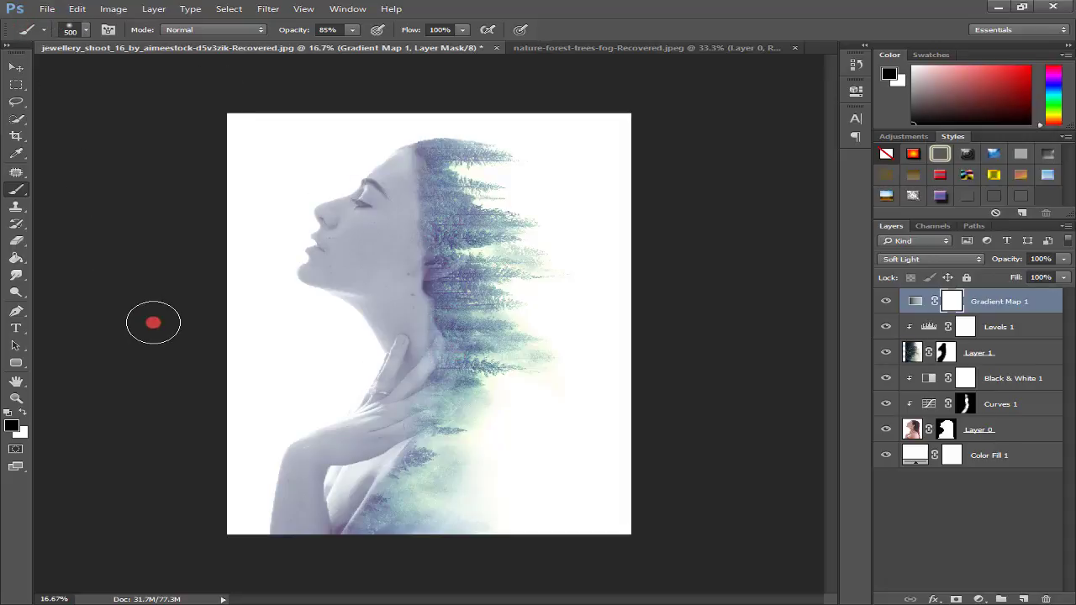